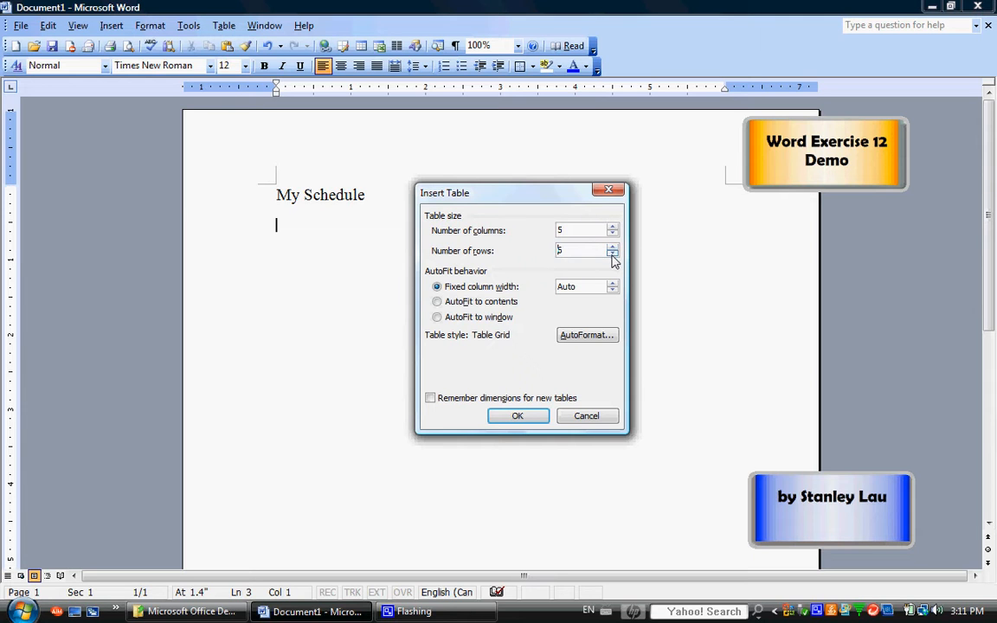
Step: Insert a table with 5 columns and 4 rows below the My Schedule heading
left_click(612, 246)
left_click(612, 247)
left_click(613, 247)
left_click(511, 417)
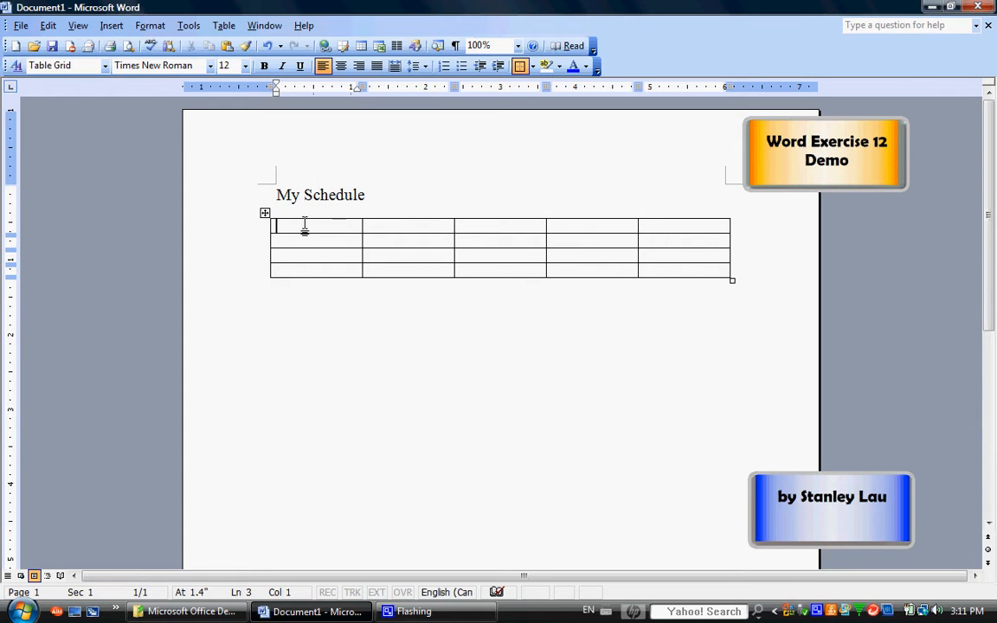
Step: Fill the table's header row with the weekdays Monday, Tuesday, Wednesday, Thursday and Friday, one per column
type("Monday")
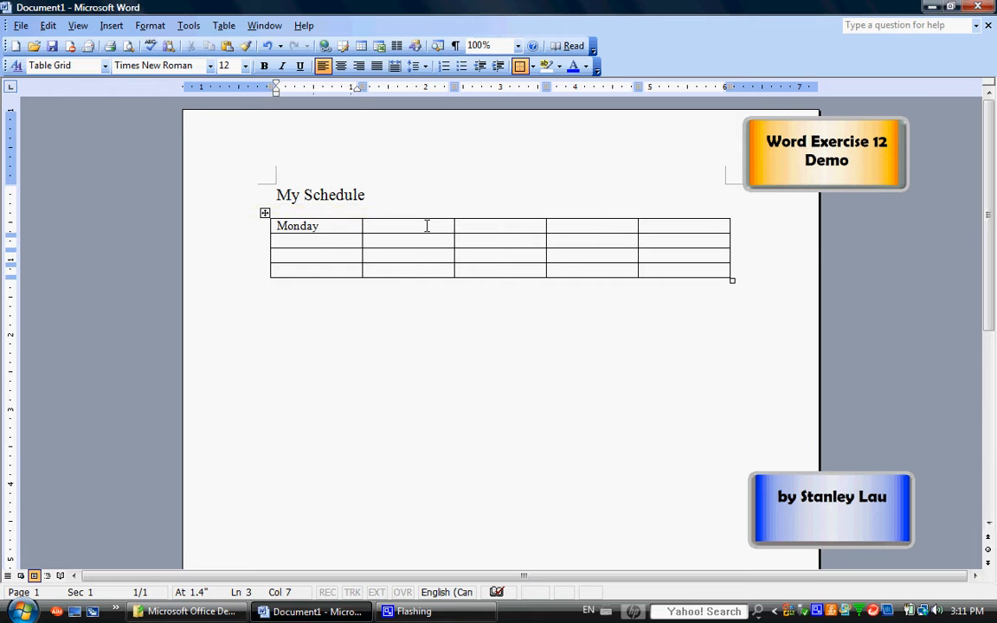
key("Tab")
type("Tues")
key("Return")
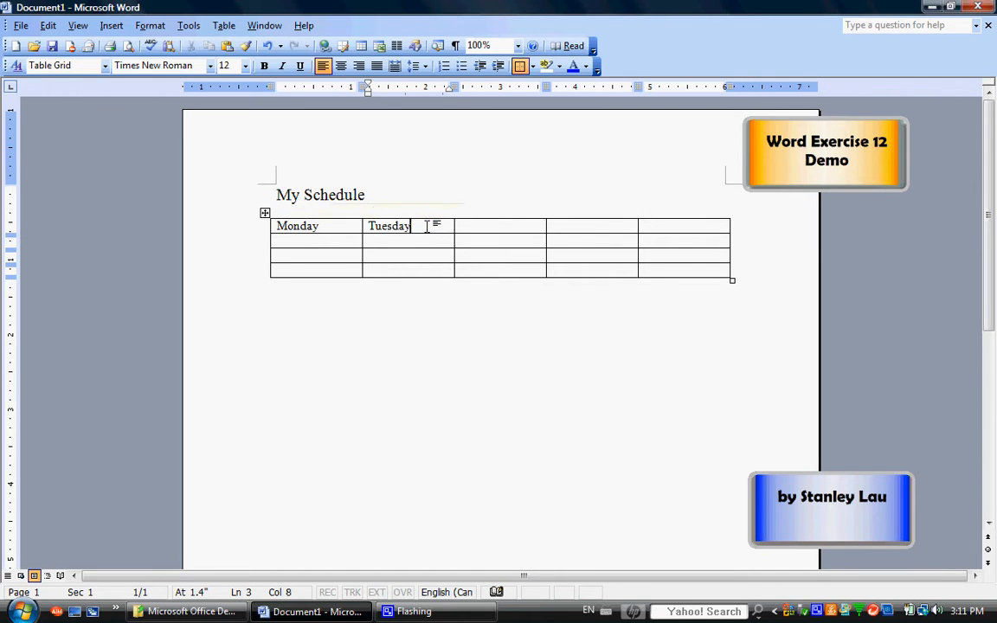
left_click(471, 225)
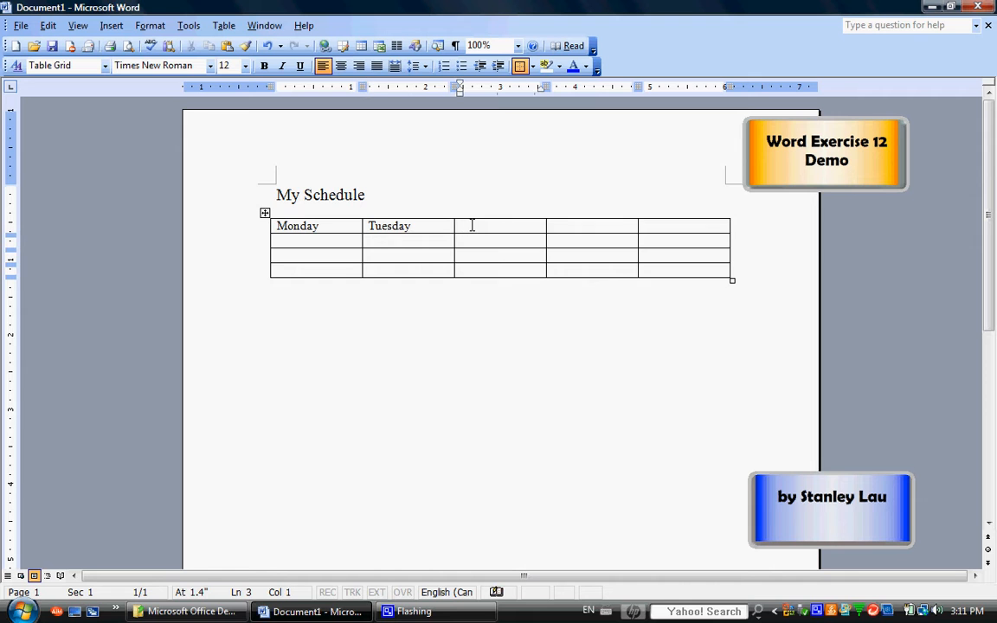
type("Wednesd")
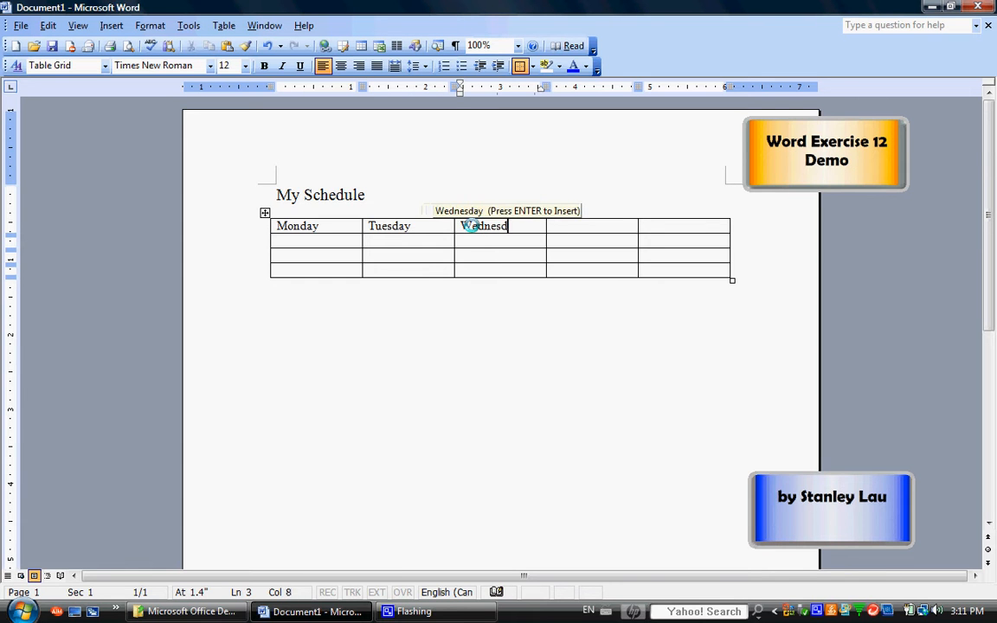
key("Return")
left_click(571, 225)
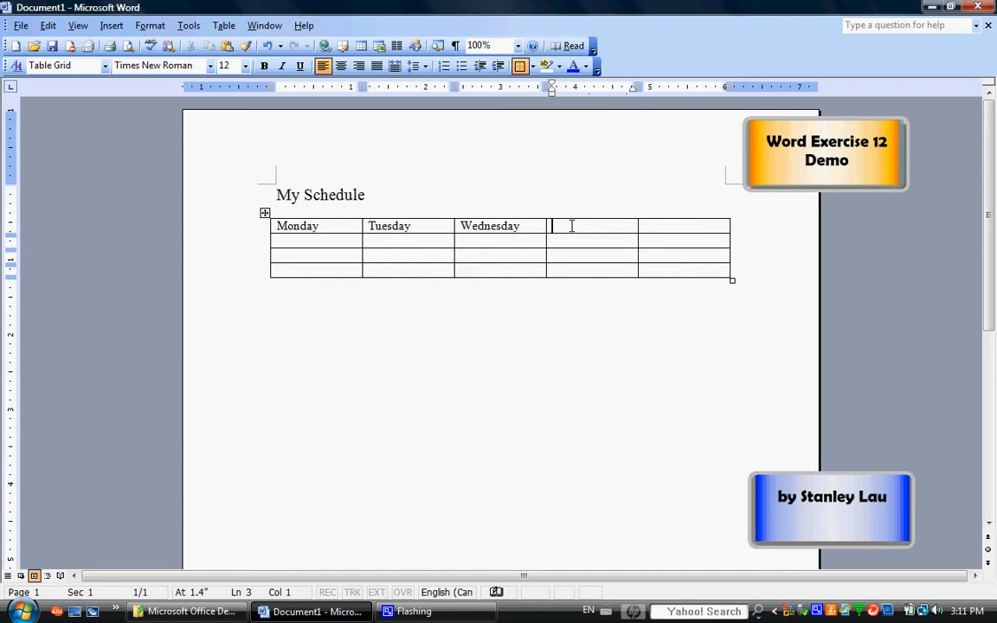
type("Thur")
key("Return")
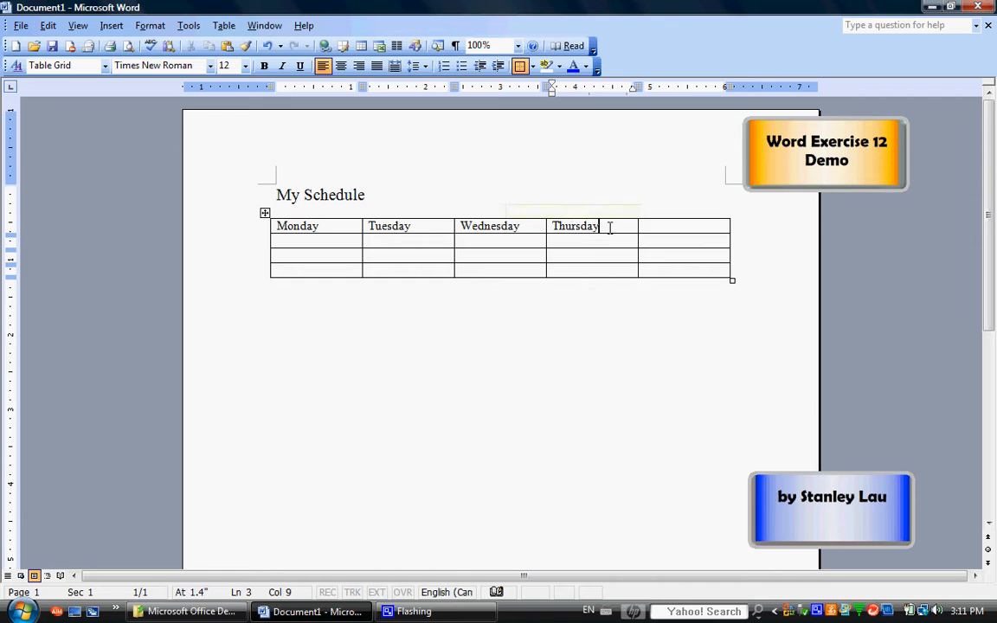
left_click(639, 223)
left_click(665, 231)
type("F")
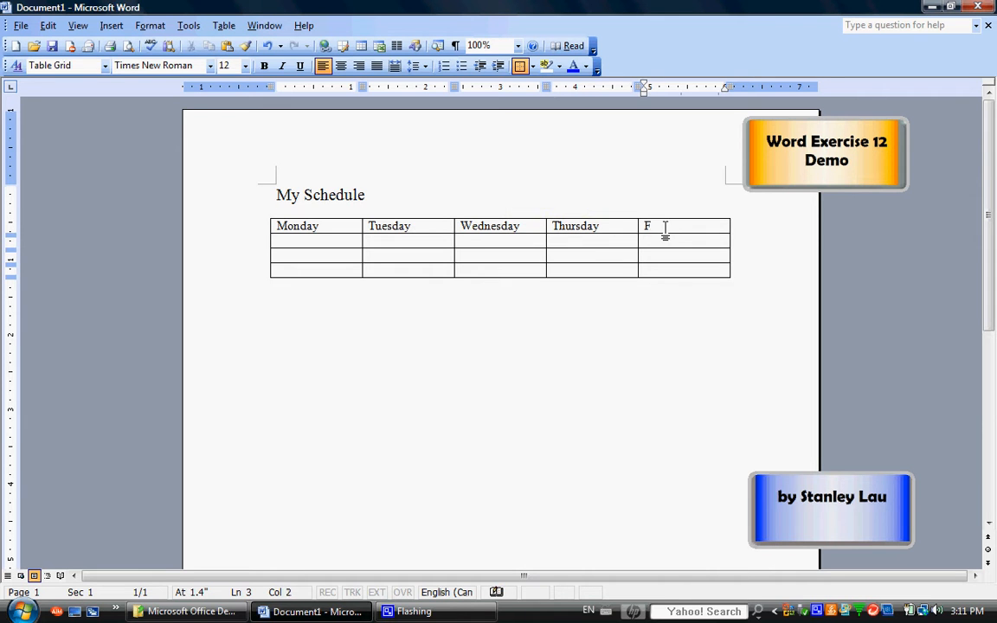
type("riday")
Step: Enter "Data Processing" with "8:30 – 11:00" on a second line in the Monday cell of the second row
key("Tab")
type("Data Proce")
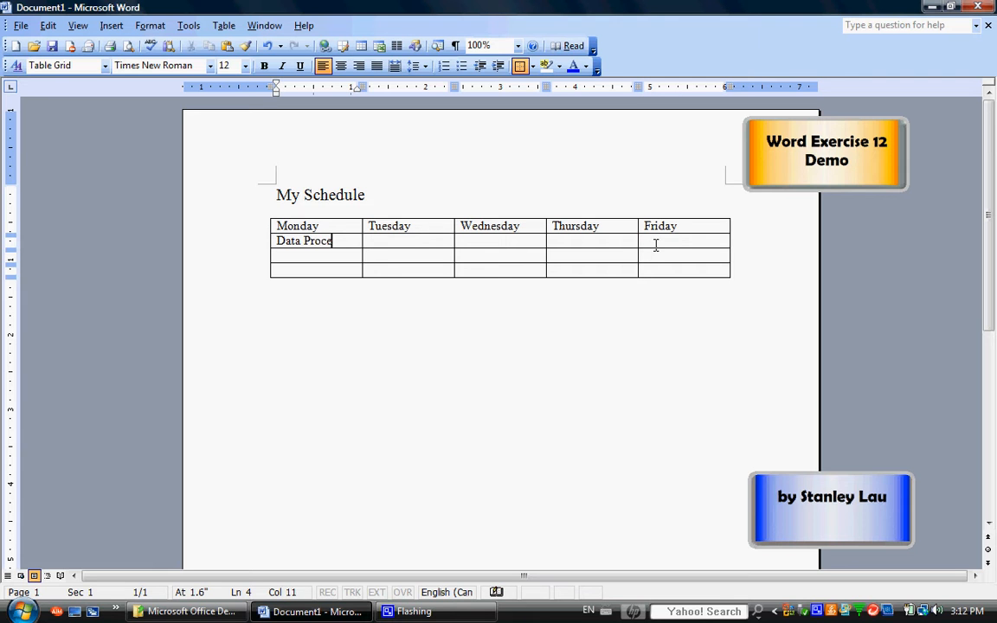
type("ssing")
key("Return")
type("*")
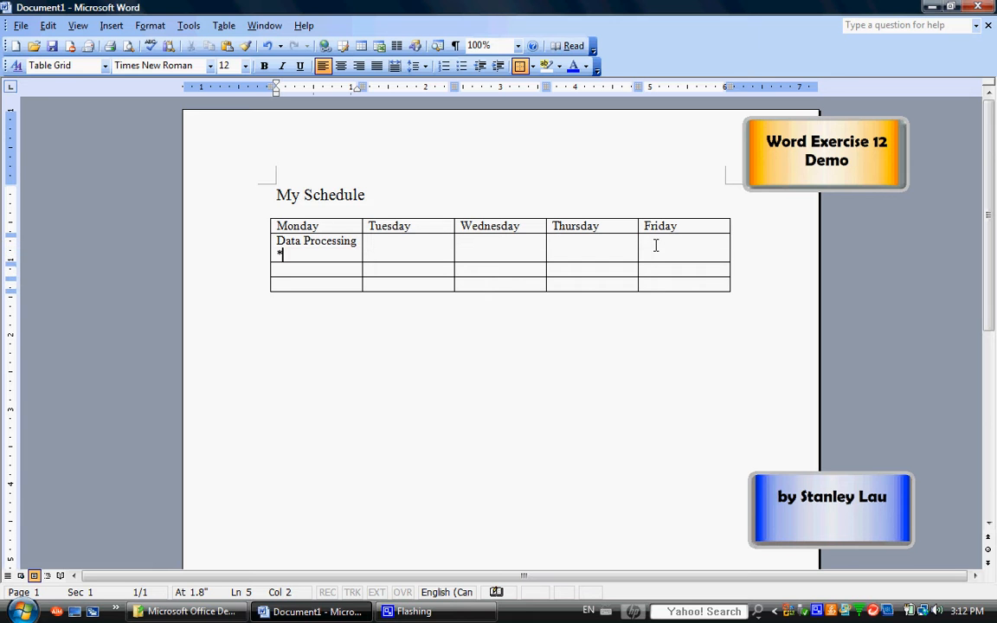
key("BackSpace")
key("BackSpace")
key("Return")
type("8:300")
key("BackSpace")
type("- 11 ")
type("00")
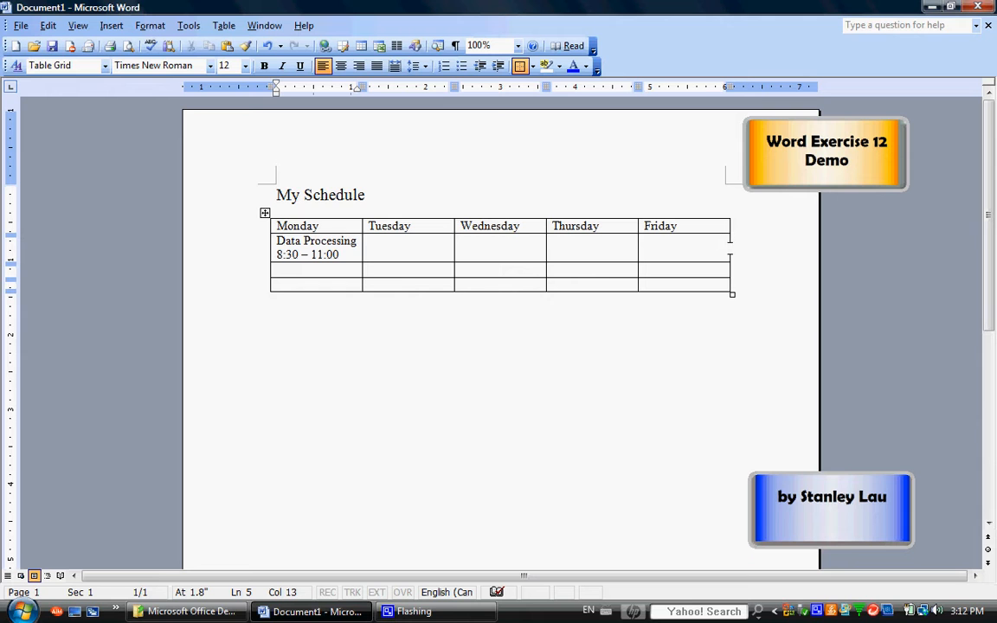
Step: Enter "My other class" with "6:00 – 8:00" on a second line in the Tuesday cell of the last row
left_click(412, 284)
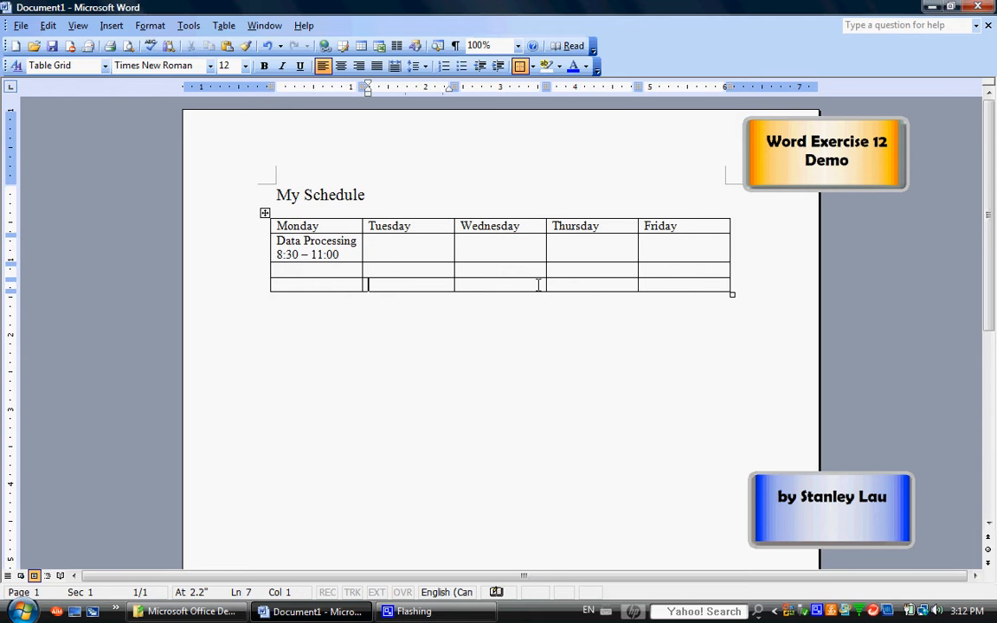
type("My other ")
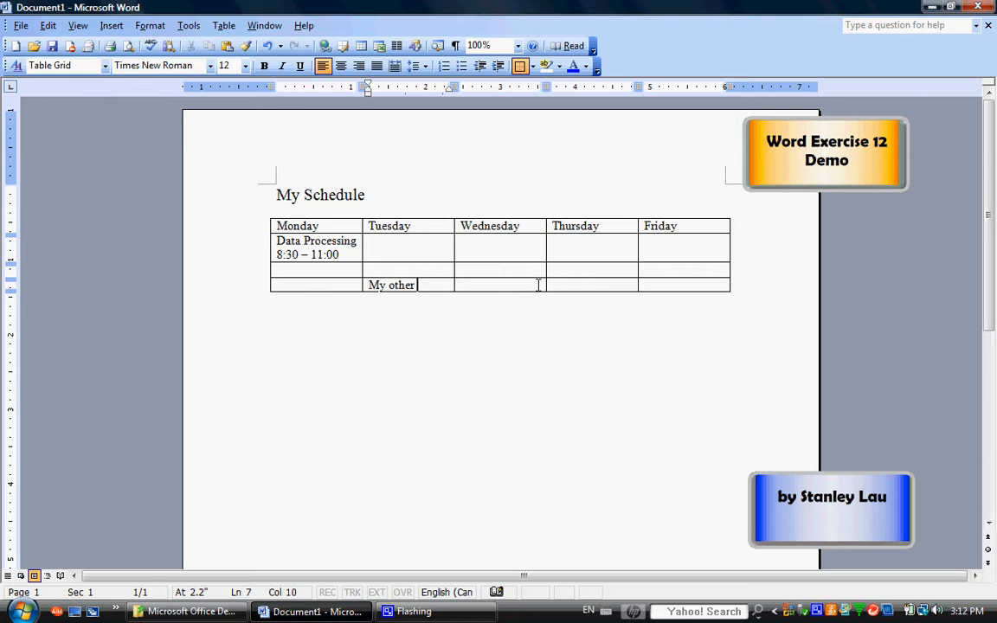
type("class")
key("Return")
type("6:")
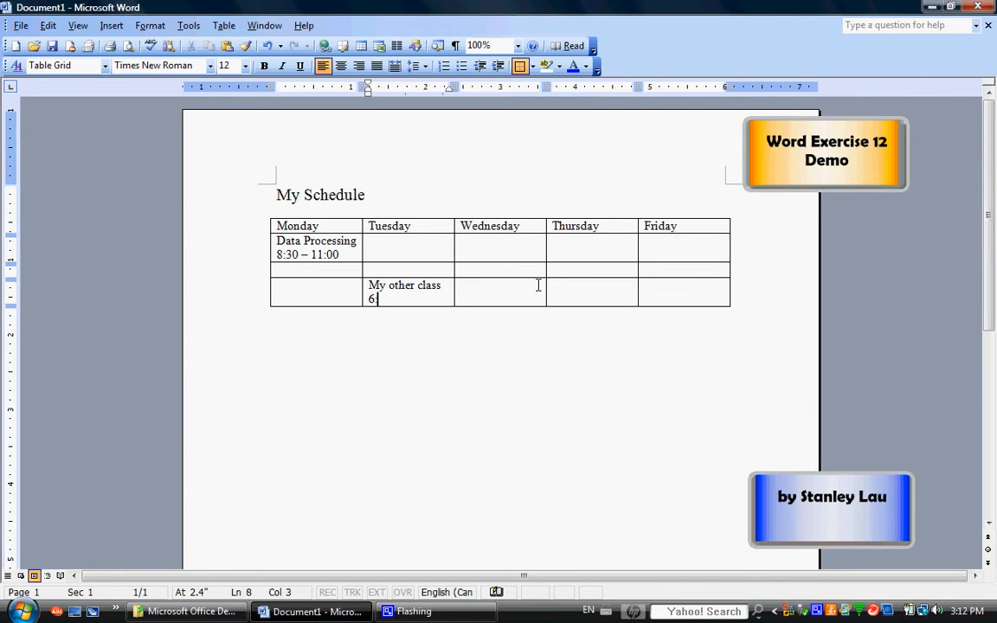
type("00 - ")
type("8")
type(":00")
left_click(425, 340)
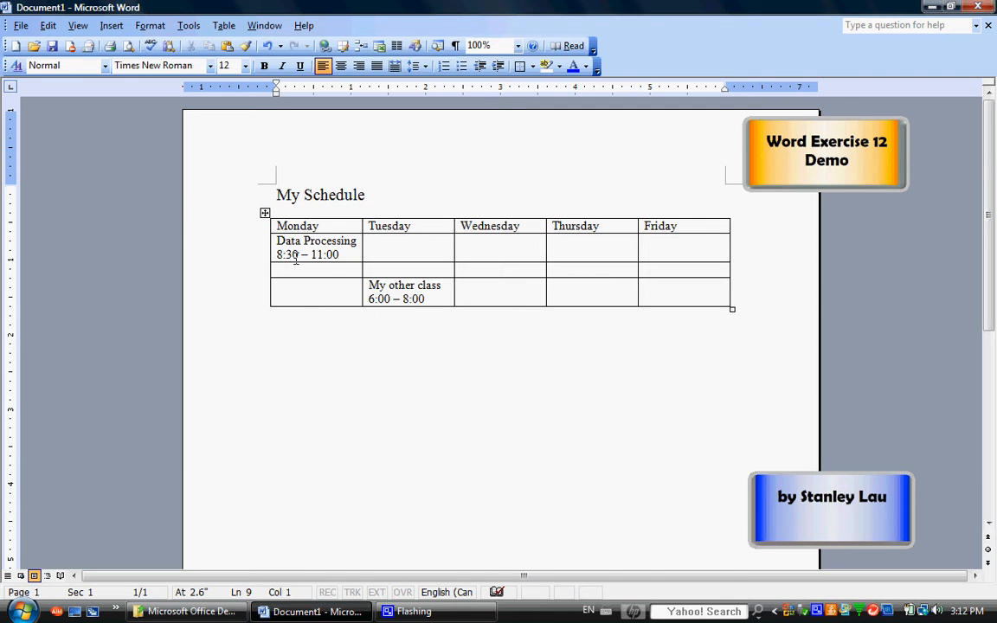
Step: Copy the Monday Data Processing entry with its time into the Wednesday cell of the same row
left_click_drag(275, 242, 340, 254)
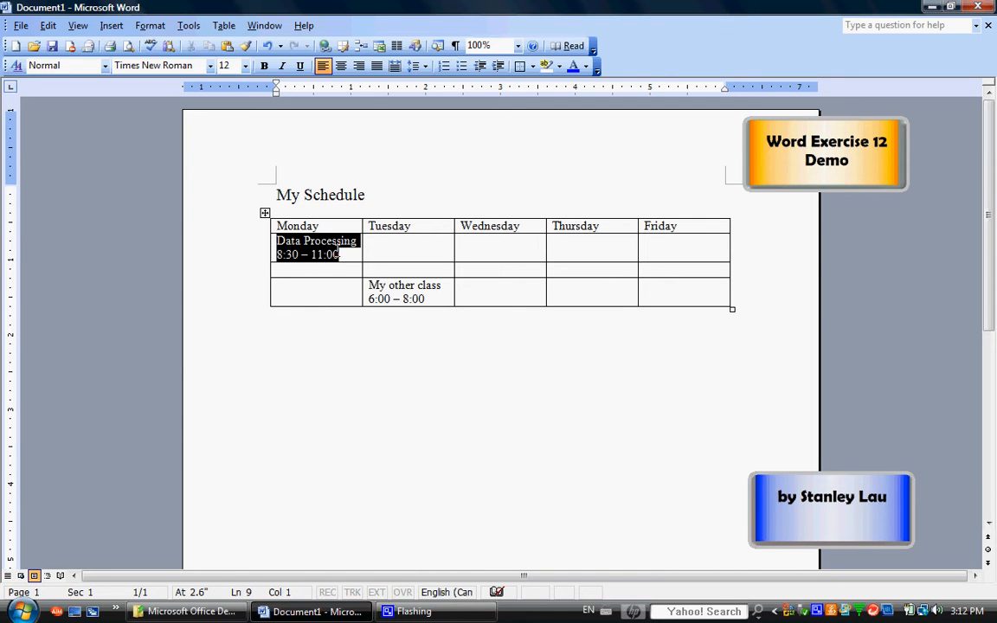
left_click(48, 27)
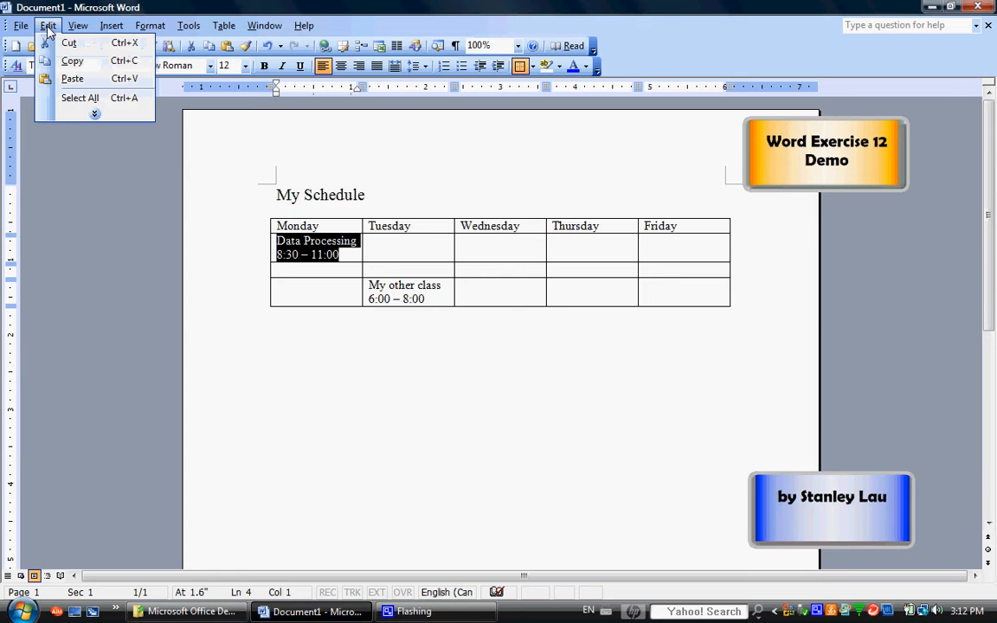
left_click(71, 62)
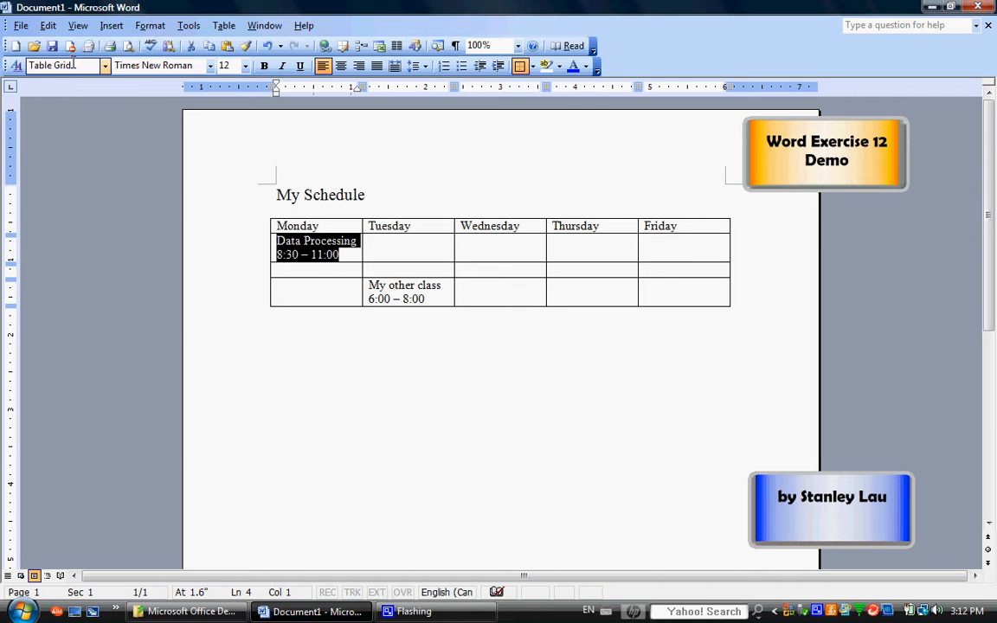
left_click(481, 243)
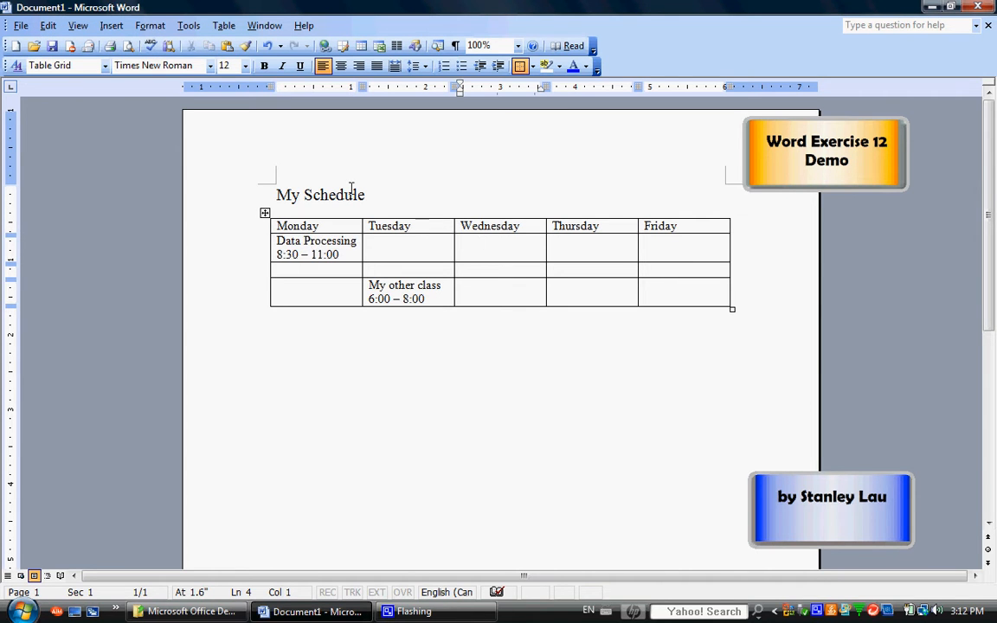
left_click(48, 26)
left_click(73, 79)
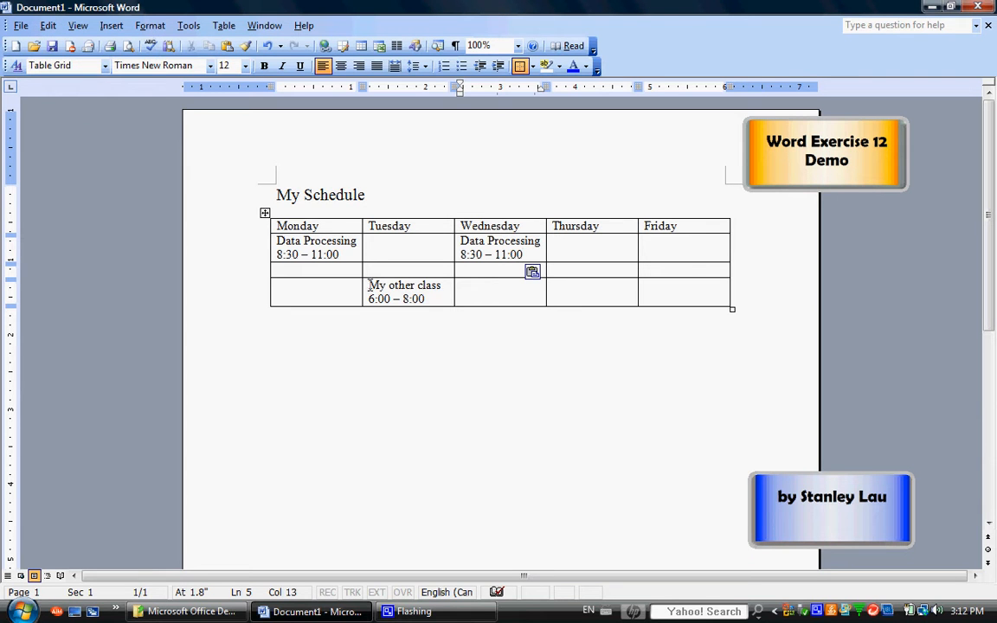
Step: Copy the Tuesday "My other class" entry with its time into the Thursday cell of the same row
left_click_drag(369, 285, 425, 300)
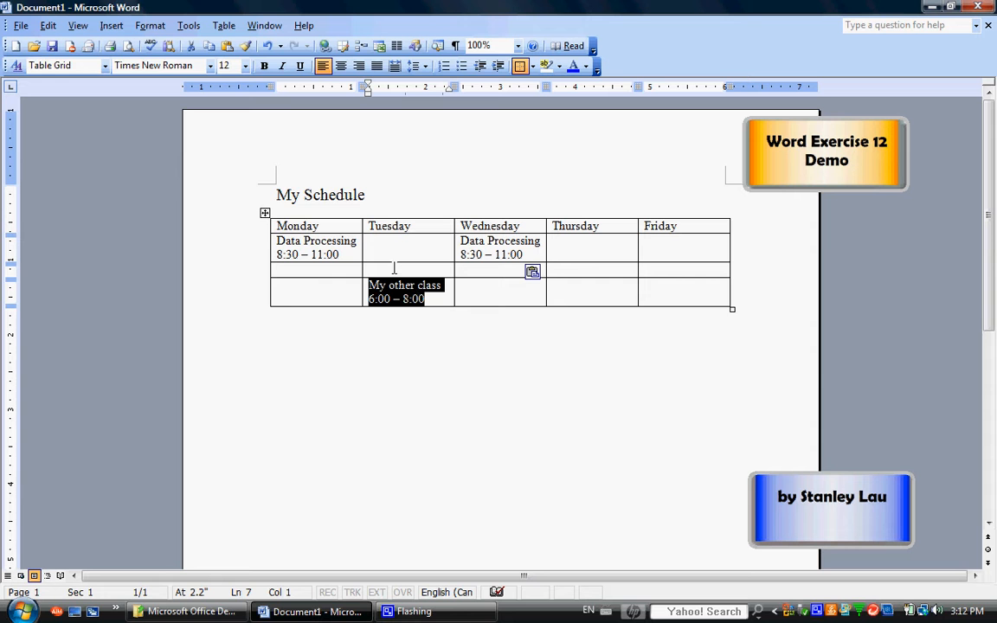
left_click(210, 48)
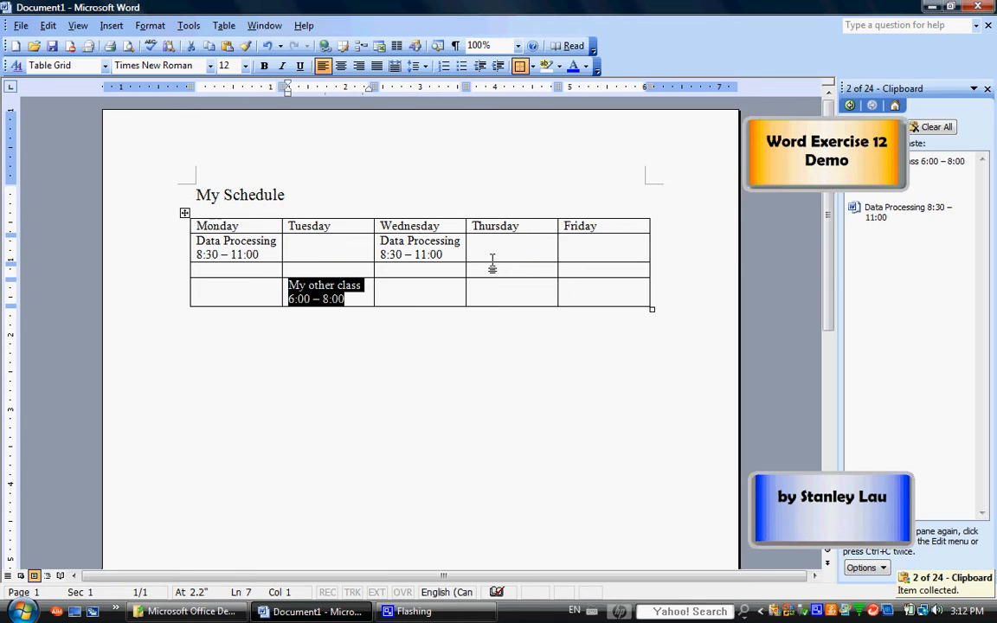
left_click(482, 286)
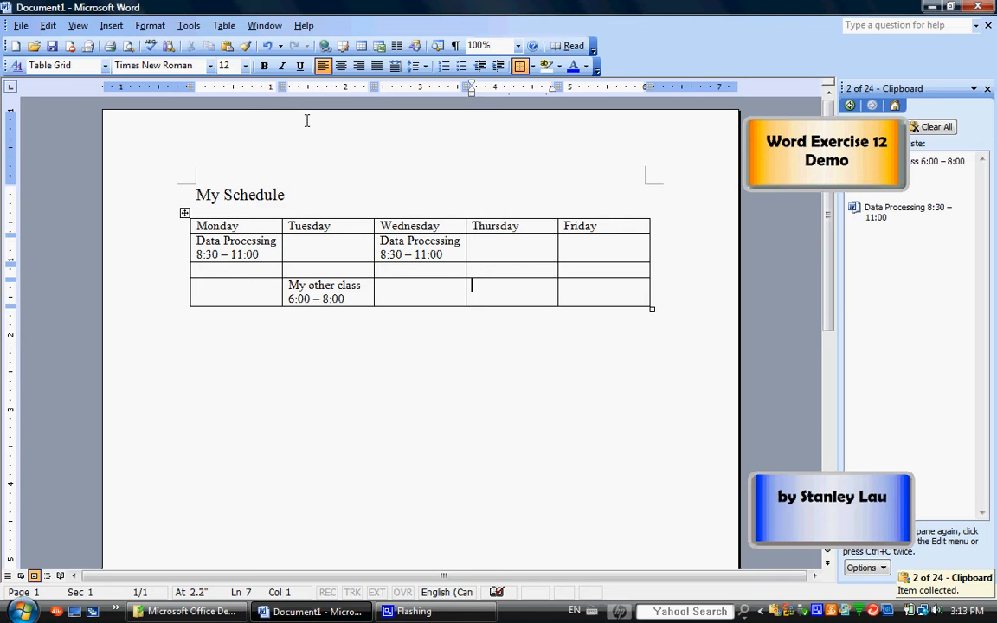
left_click(228, 47)
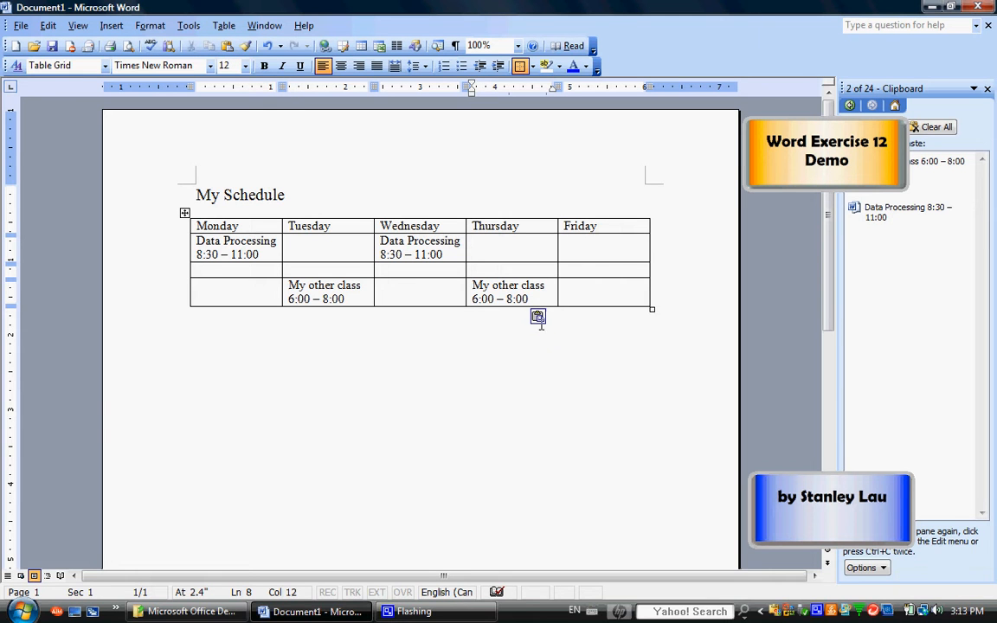
Step: Add a second heading reading "My Schedule" below the table, followed by blank lines
left_click(372, 353)
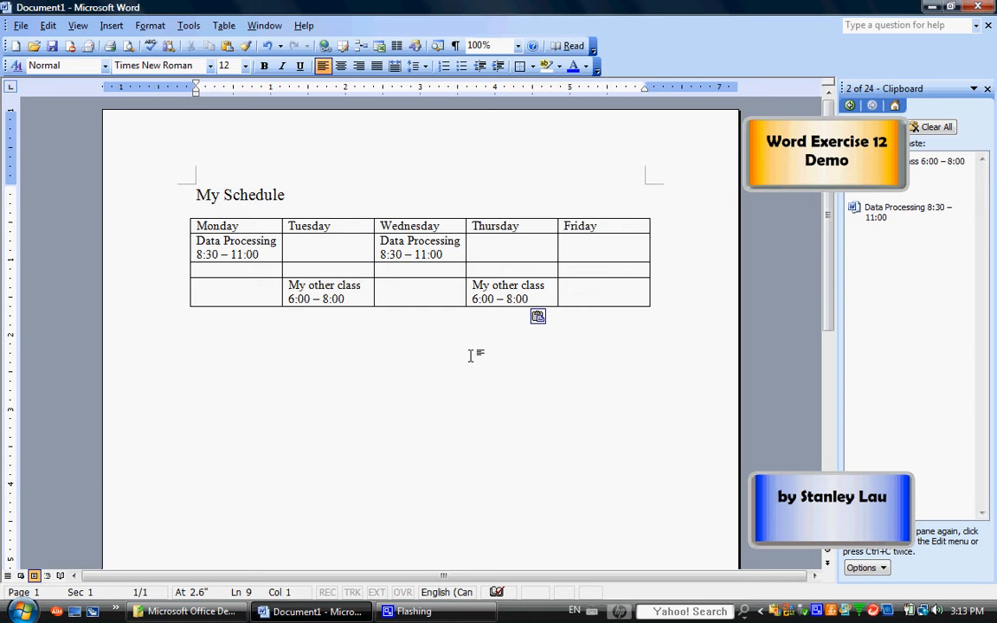
key("Return")
type("M")
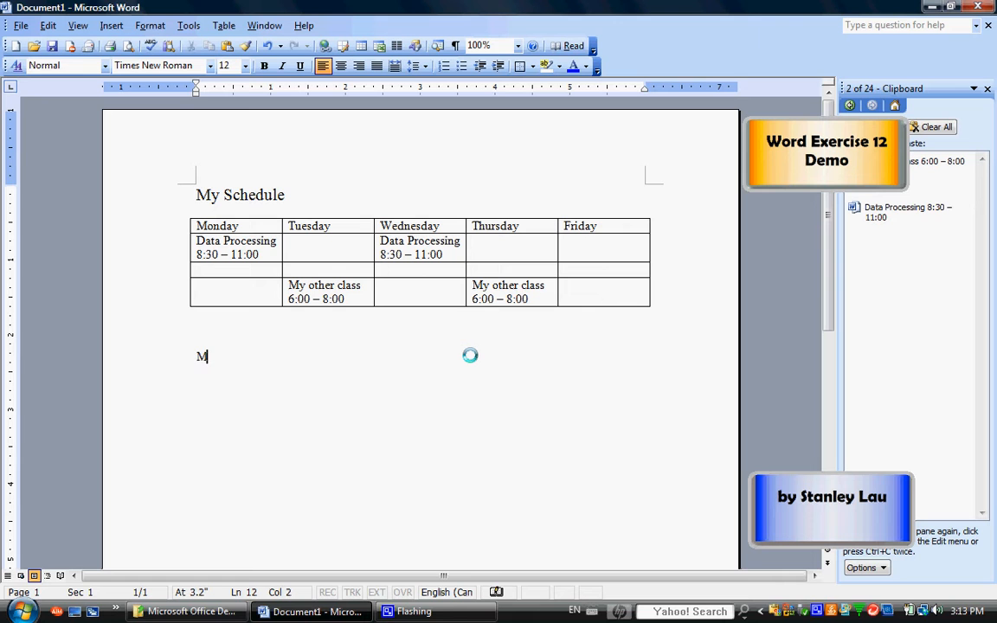
type("y Schedule")
key("Return")
key("Return")
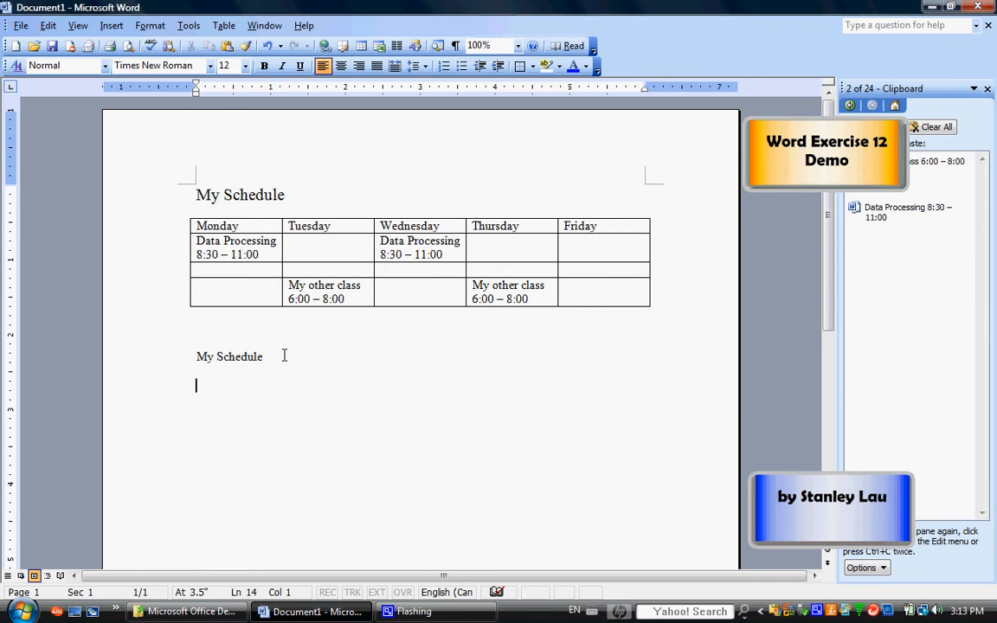
Step: Make the second My Schedule heading bold and increase its font size
left_click_drag(284, 355, 198, 356)
left_click(264, 66)
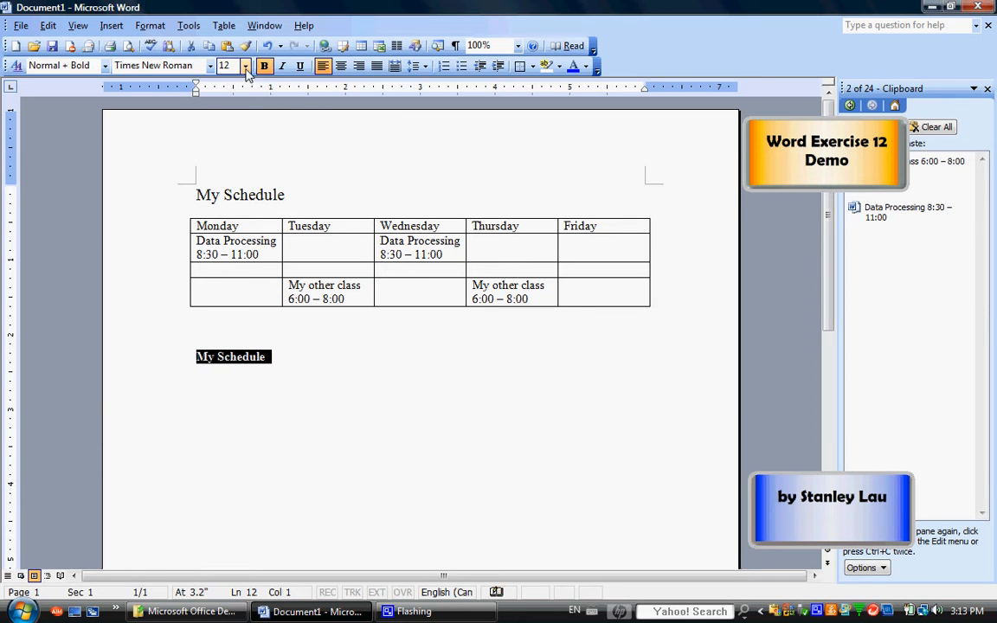
left_click(245, 68)
left_click(225, 151)
left_click(275, 394)
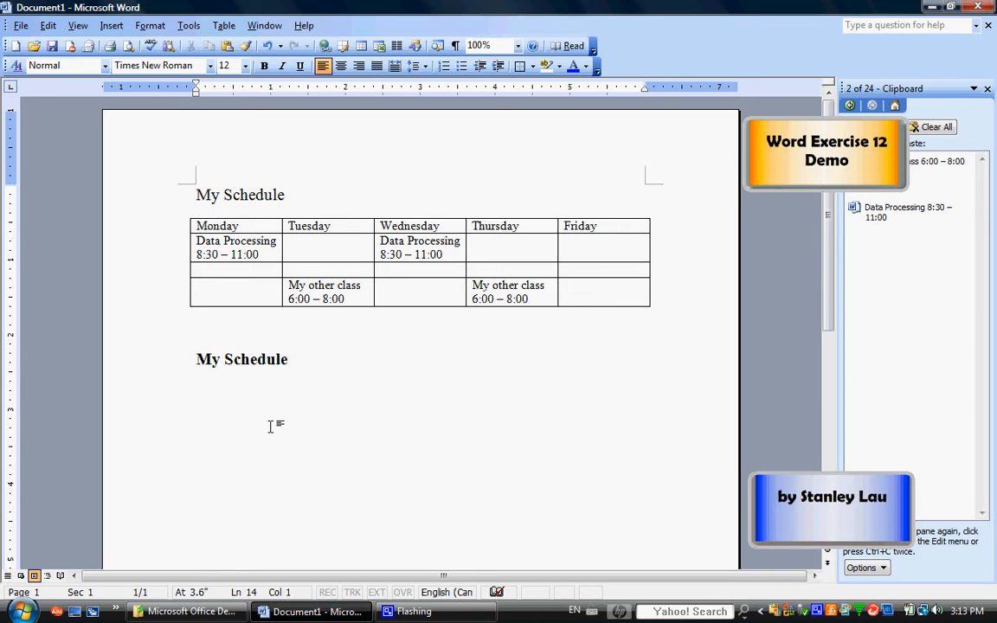
left_click(224, 26)
mouse_move(259, 63)
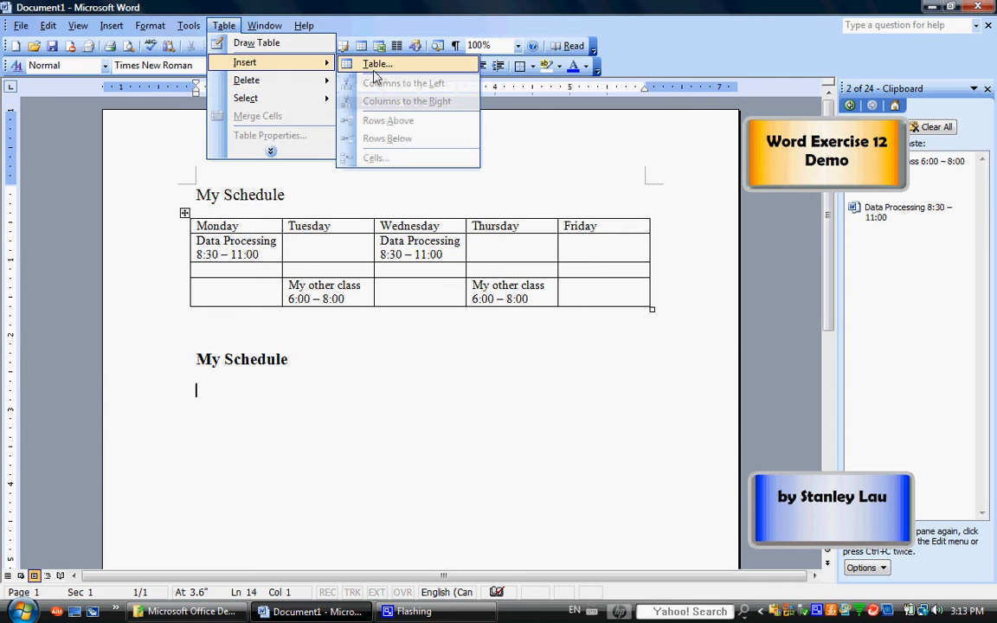
left_click(366, 28)
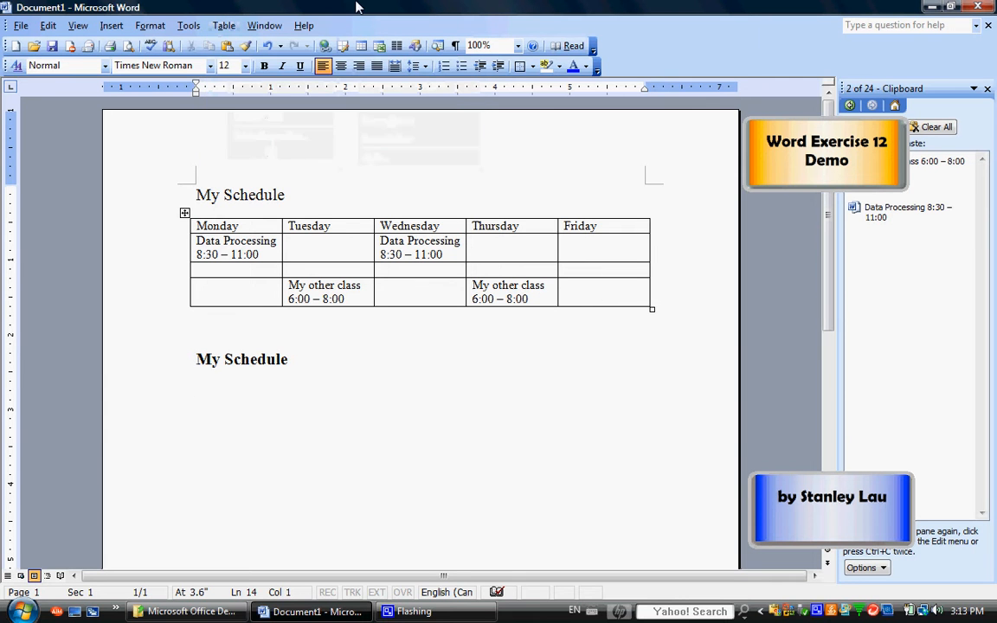
Step: Insert a 9 x 11 table below the second My Schedule heading and undo the insertion
left_click(361, 47)
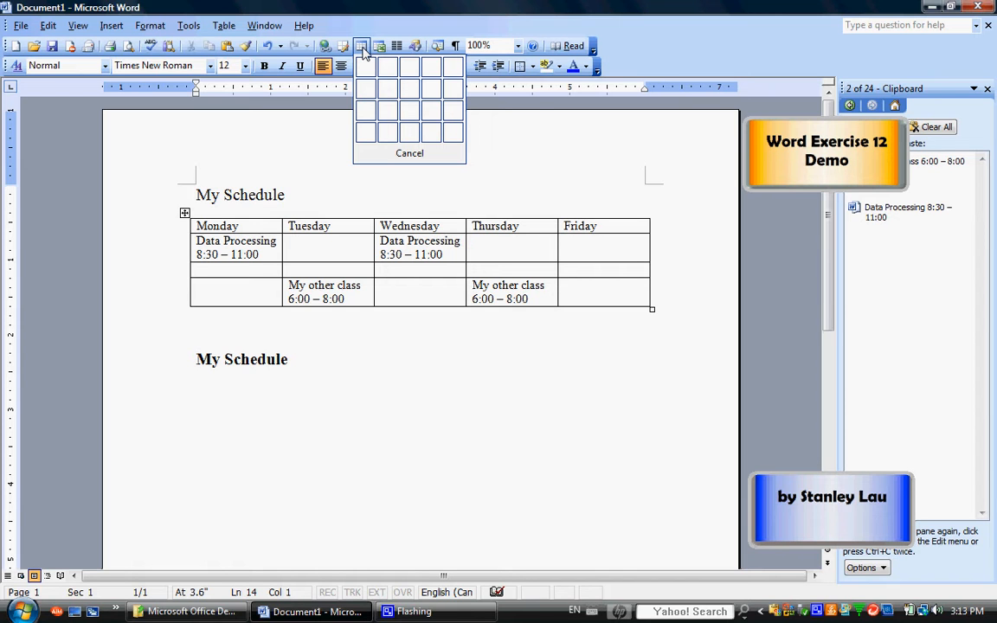
left_click_drag(362, 50, 585, 242)
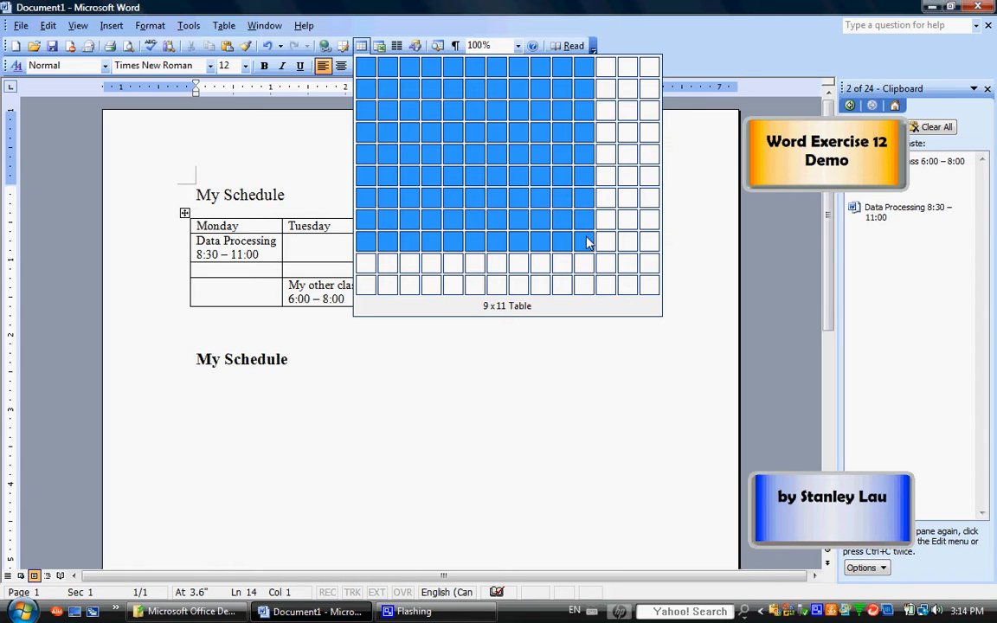
left_click_drag(585, 242, 585, 243)
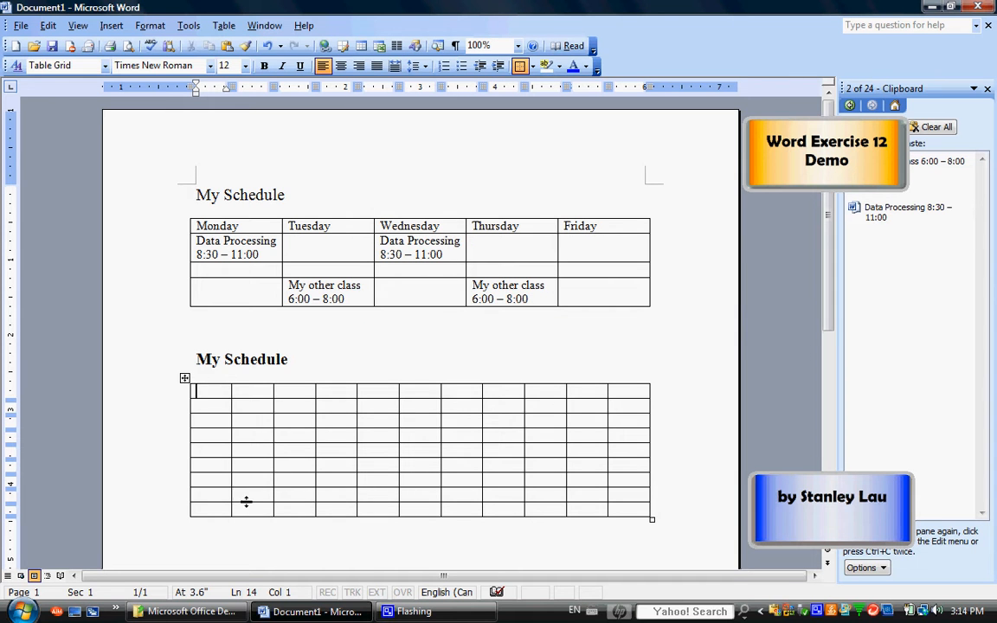
left_click(268, 45)
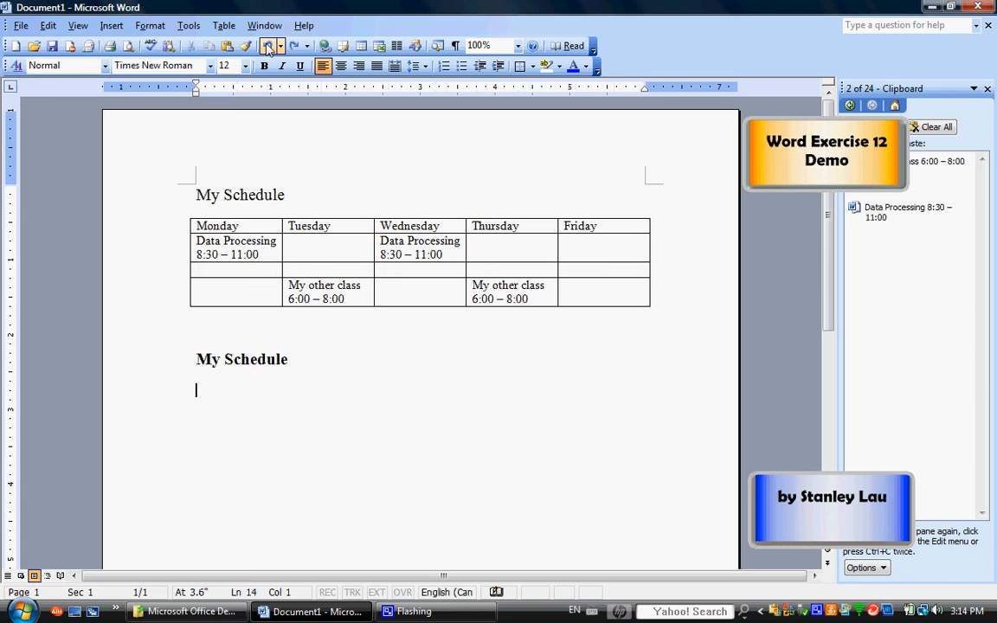
Step: Insert a table with 4 rows and 5 columns below the second My Schedule heading and enter Monday in its first cell
left_click(361, 46)
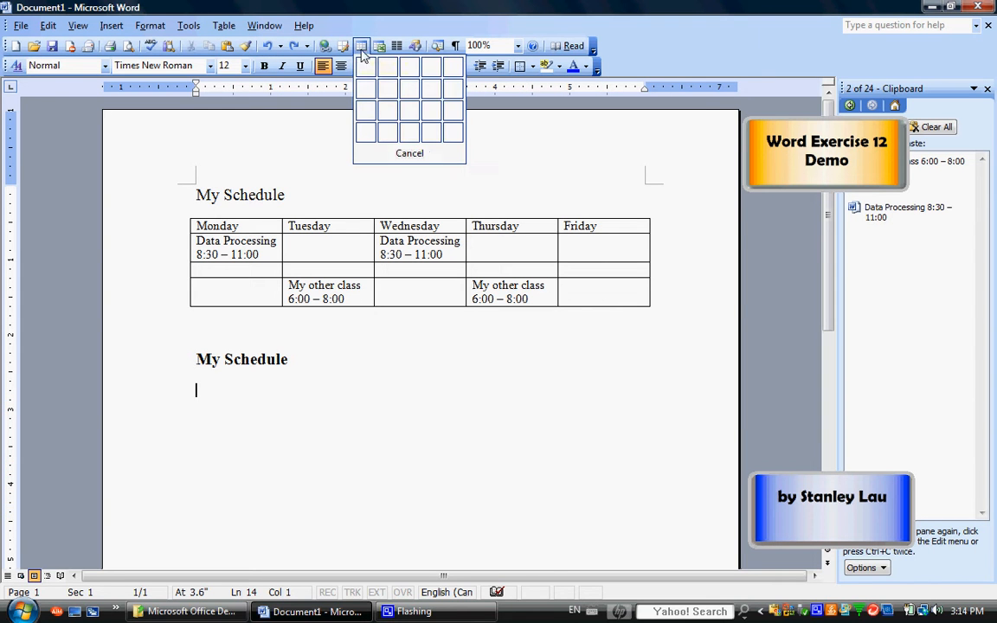
left_click(455, 141)
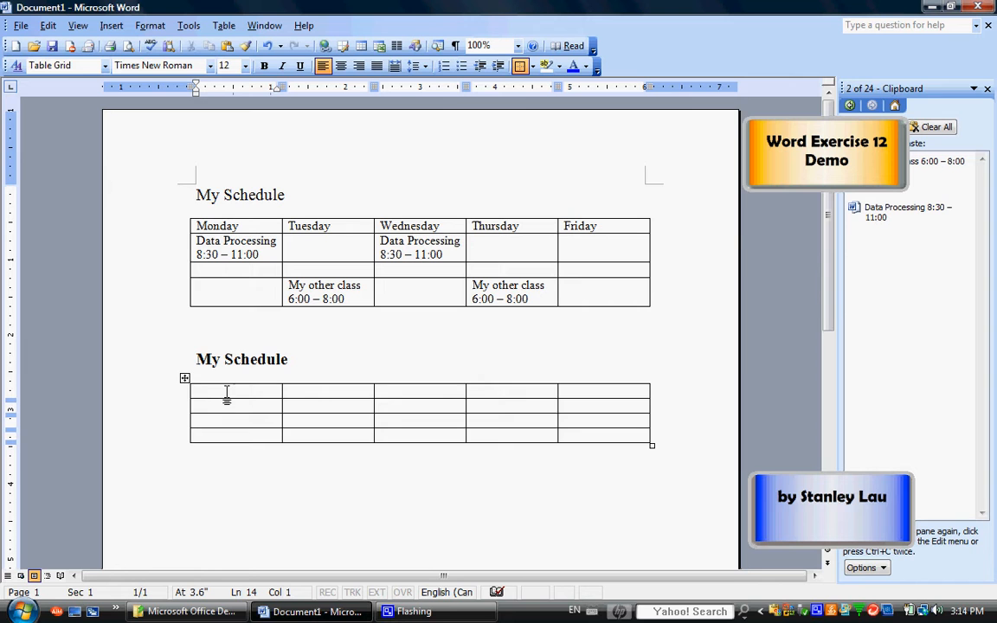
type("Monday")
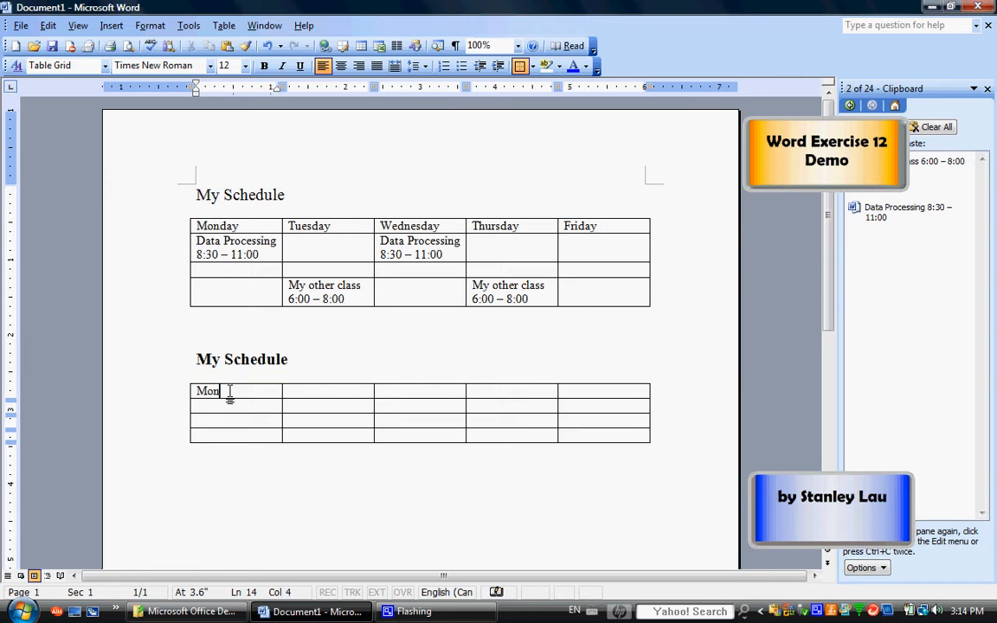
Step: Enter Tuesday and Wednesday as the second and third column headings of the new table
left_click(305, 392)
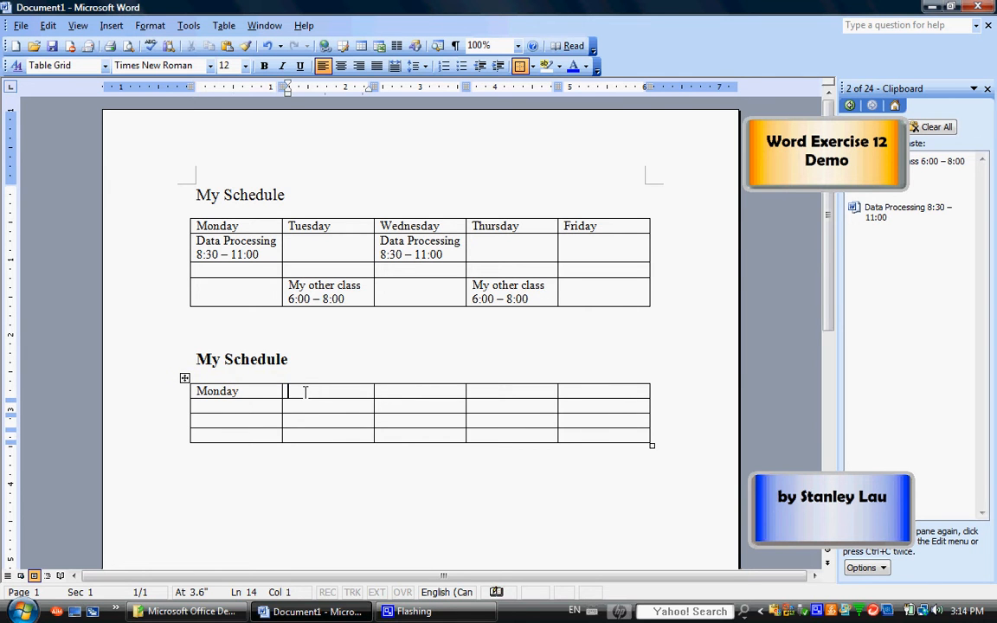
type("Te")
type("esd")
key("Return")
left_click(378, 392)
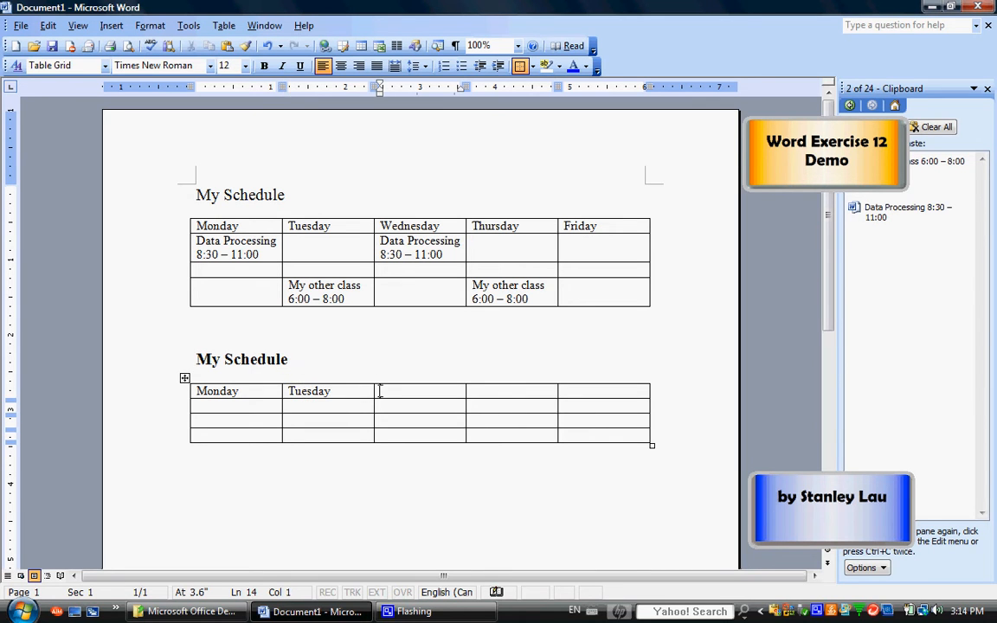
type("Wedn")
key("Return")
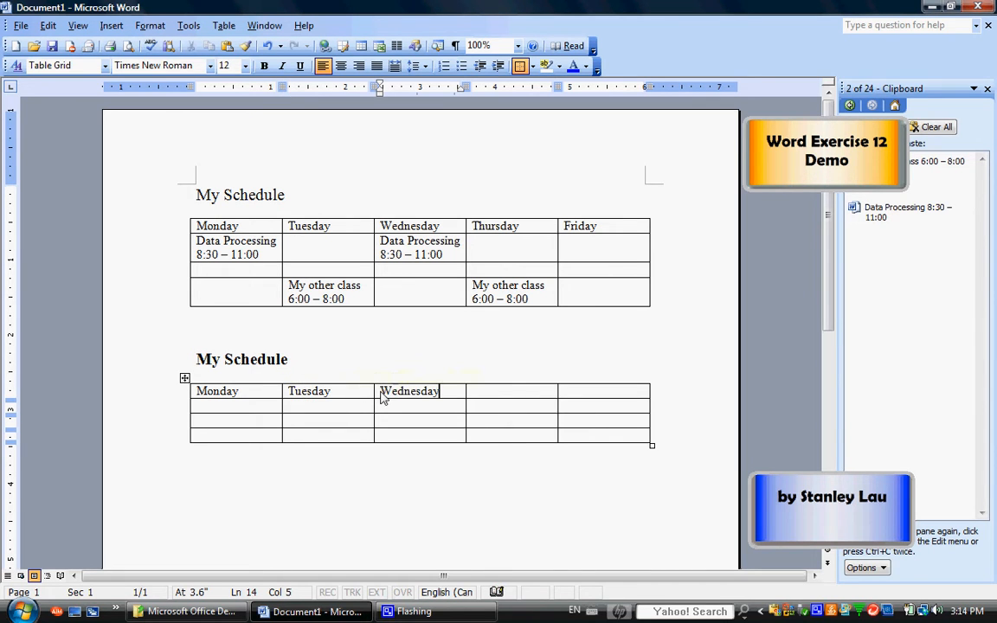
Step: Enter Thursday and Friday as the last two column headings of the second table
key("Tab")
type("T")
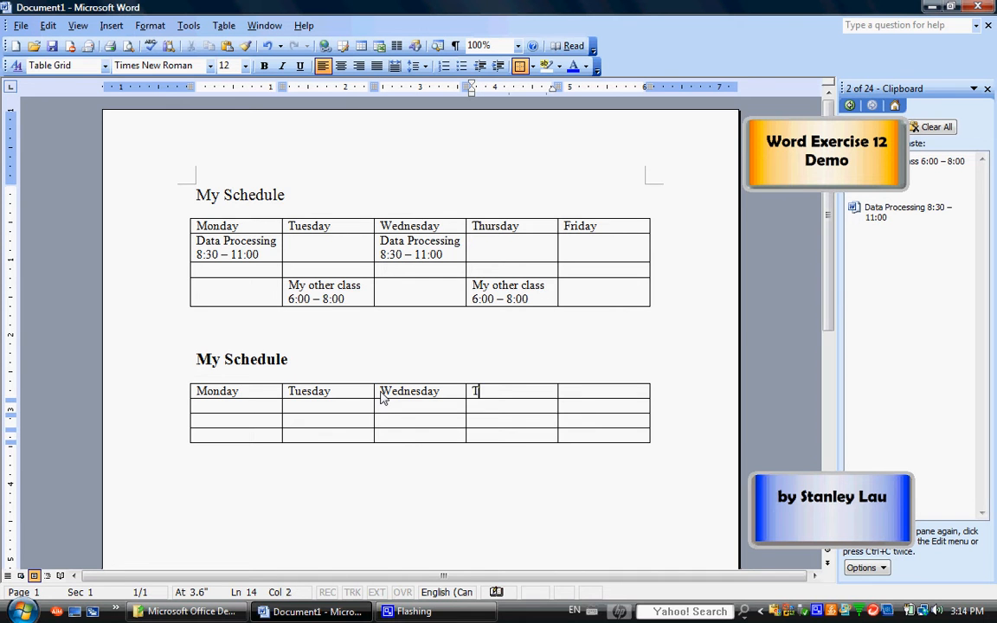
type("hurs")
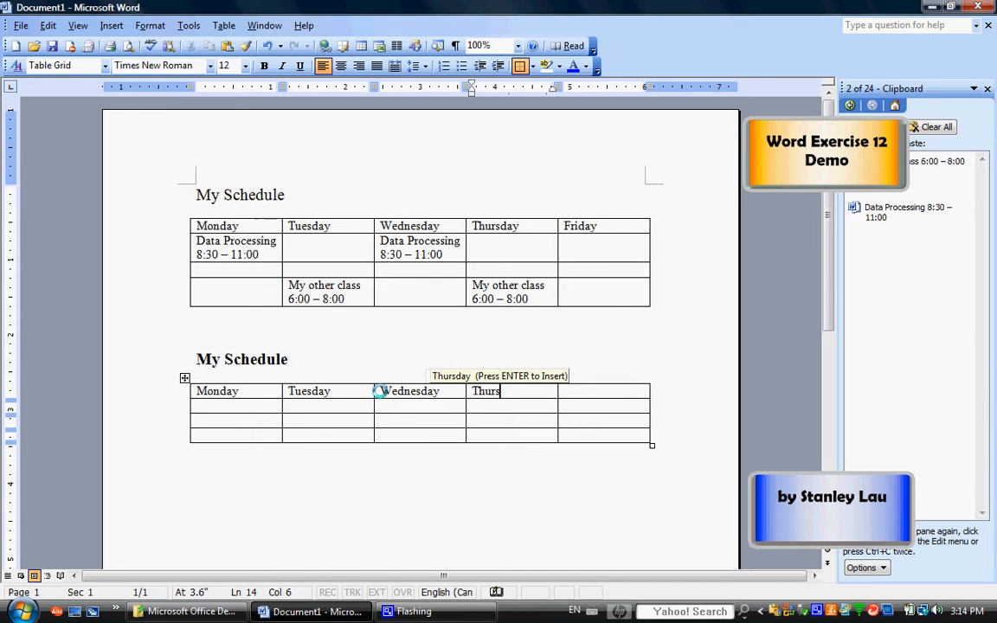
key("Return")
key("Tab")
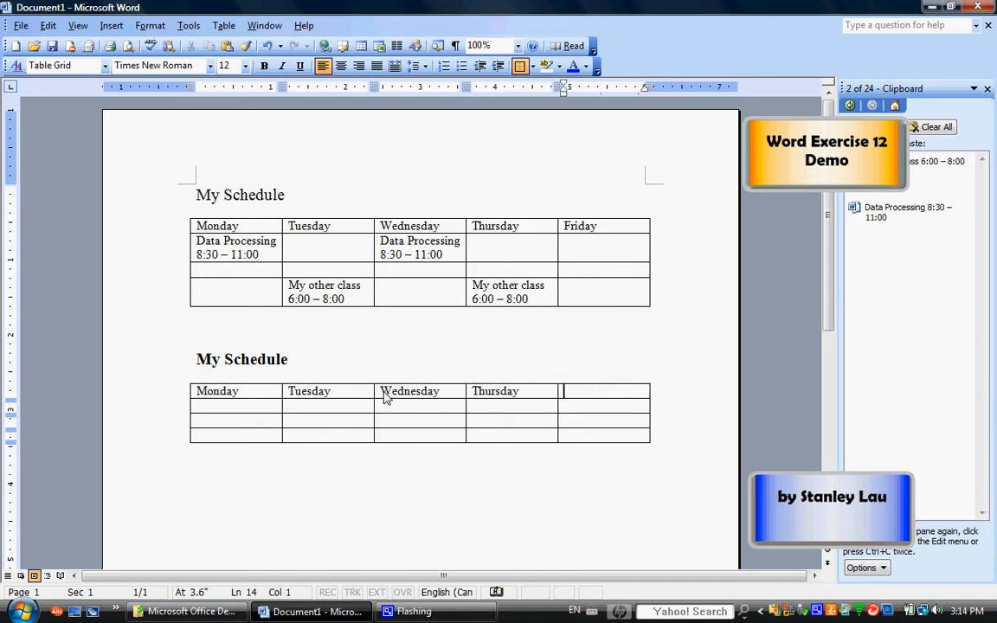
type("Frid")
key("Return")
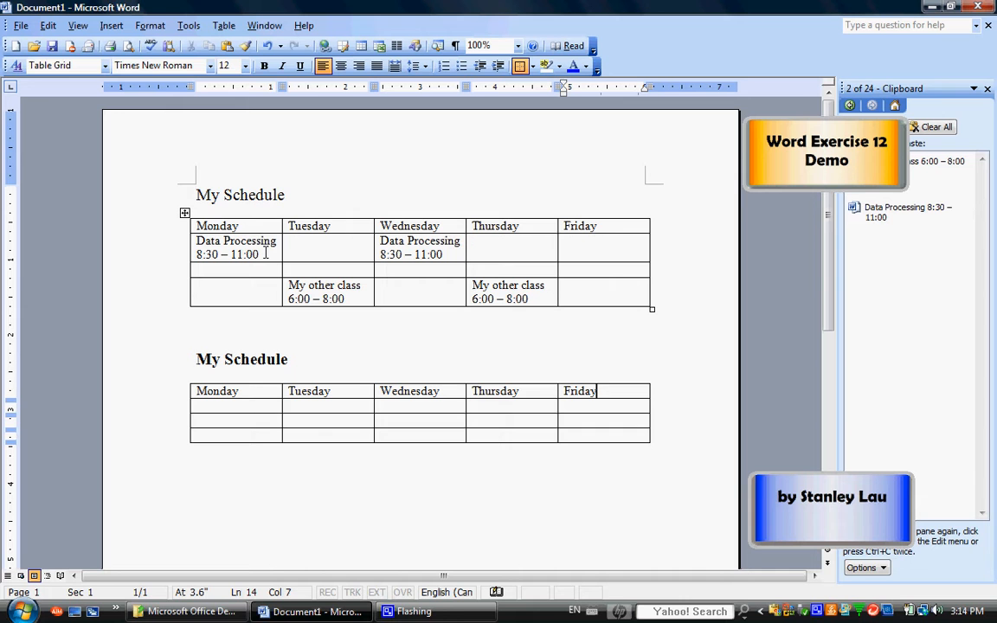
Step: Copy the first table's Monday "Data Processing 8:30 – 11:00" entry into the Monday and Wednesday cells of the second table's second row
left_click_drag(260, 252, 193, 235)
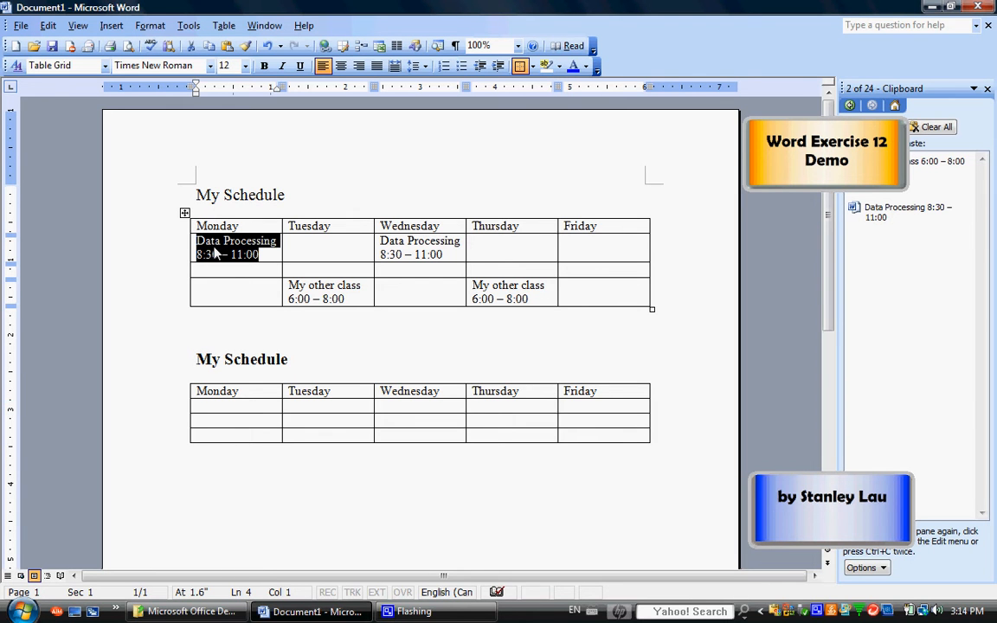
right_click(229, 250)
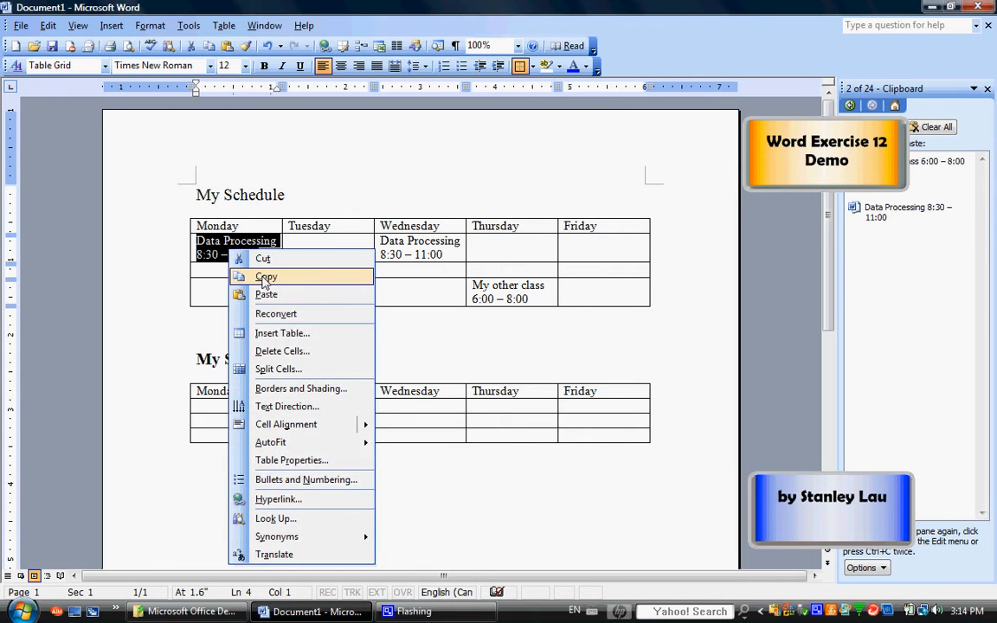
left_click(266, 276)
left_click(236, 406)
right_click(240, 413)
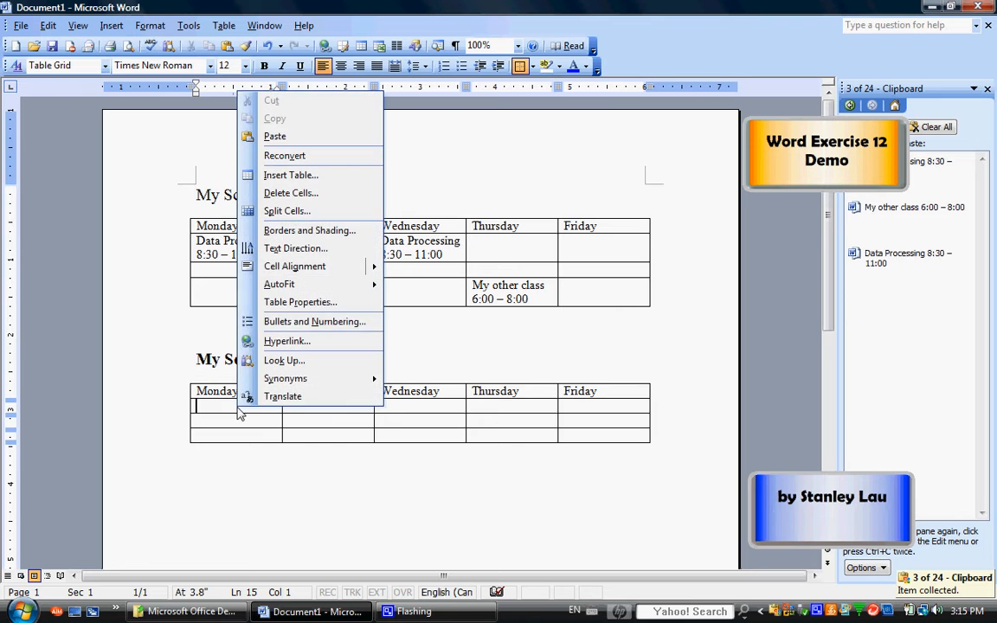
left_click(274, 135)
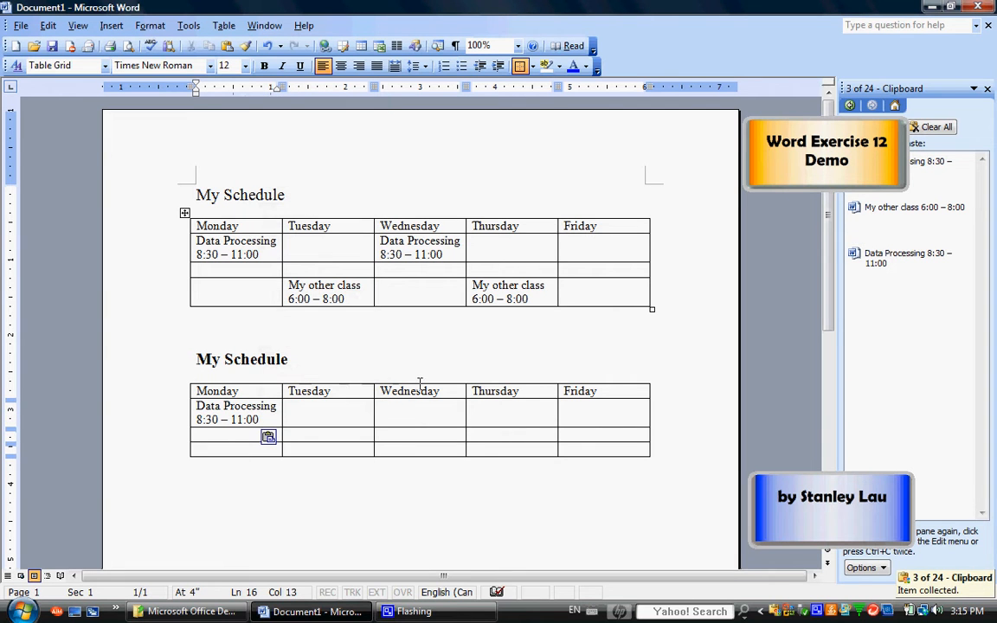
right_click(413, 415)
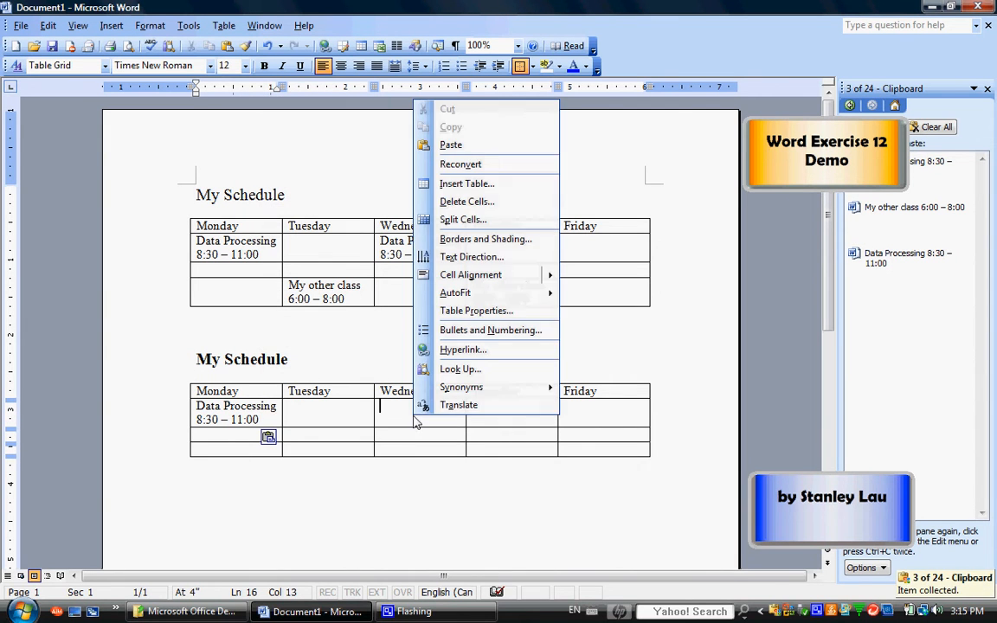
left_click(452, 147)
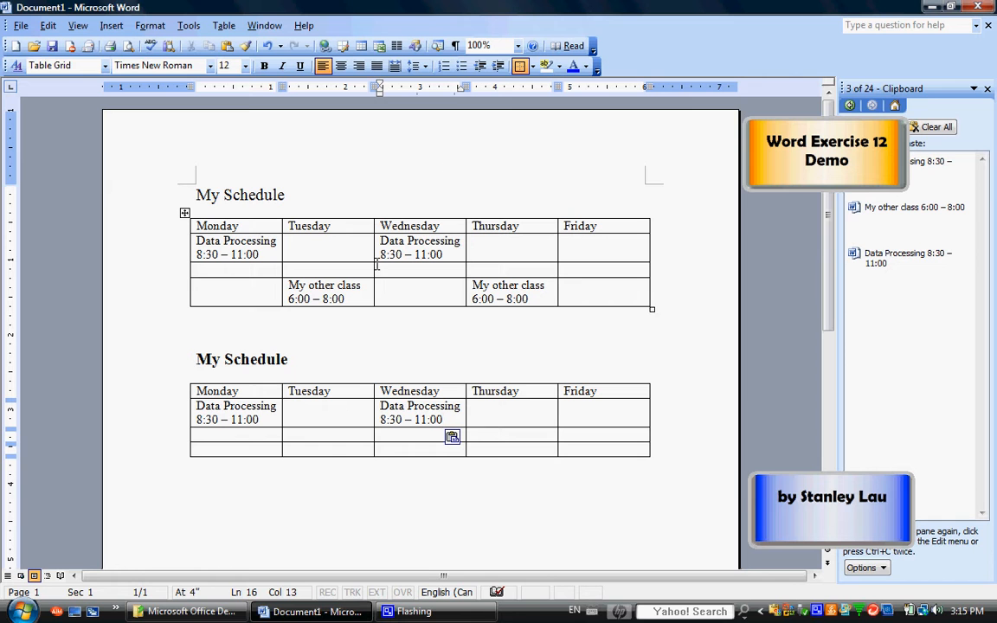
Step: Copy the first table's Tuesday "My other class 6:00 – 8:00" entry into the Tuesday cell of the second table's last row
left_click_drag(289, 287, 345, 299)
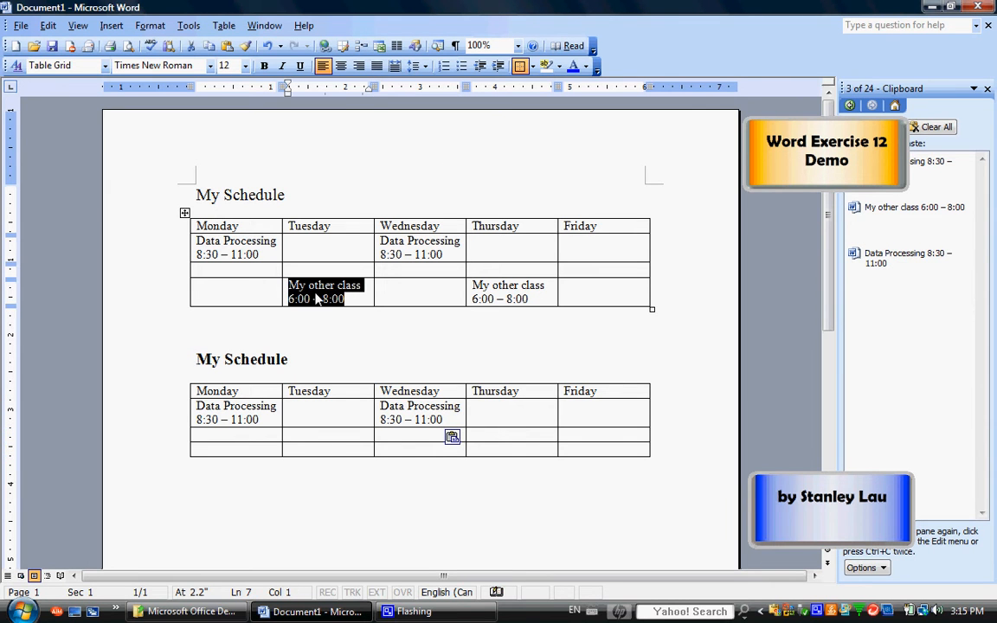
right_click(318, 286)
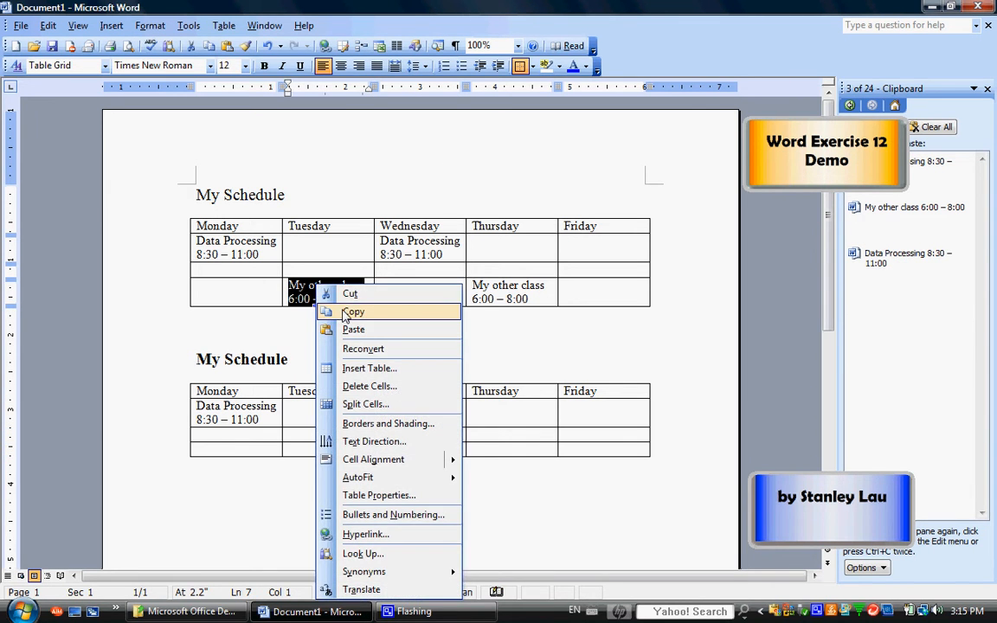
left_click(346, 313)
left_click(309, 448)
right_click(313, 457)
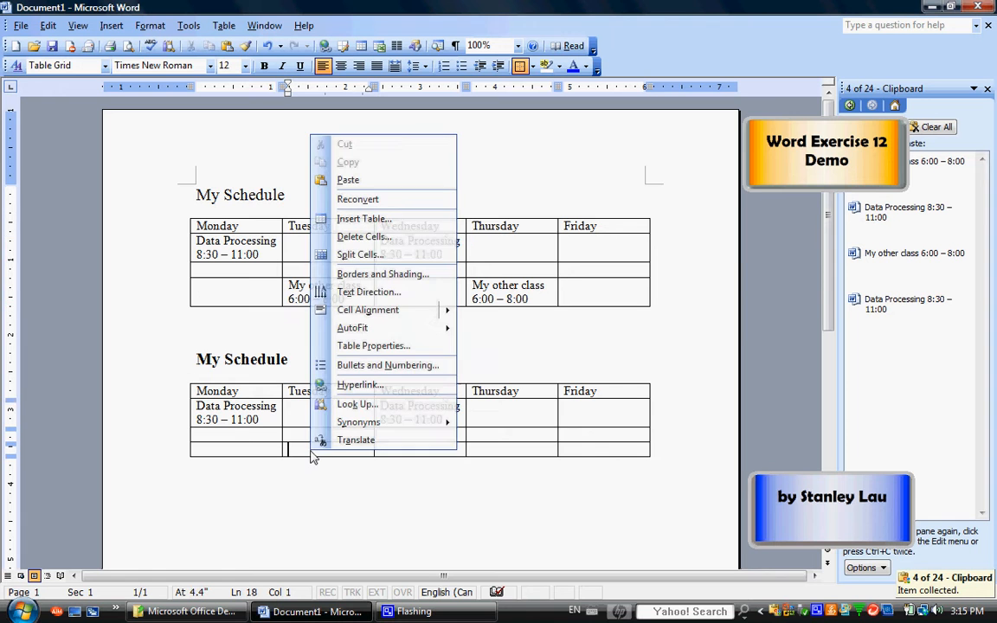
left_click(348, 180)
Step: Put the "My other class 6:00 – 8:00" entry into the Thursday cell of the second table's last row as well
left_click(480, 451)
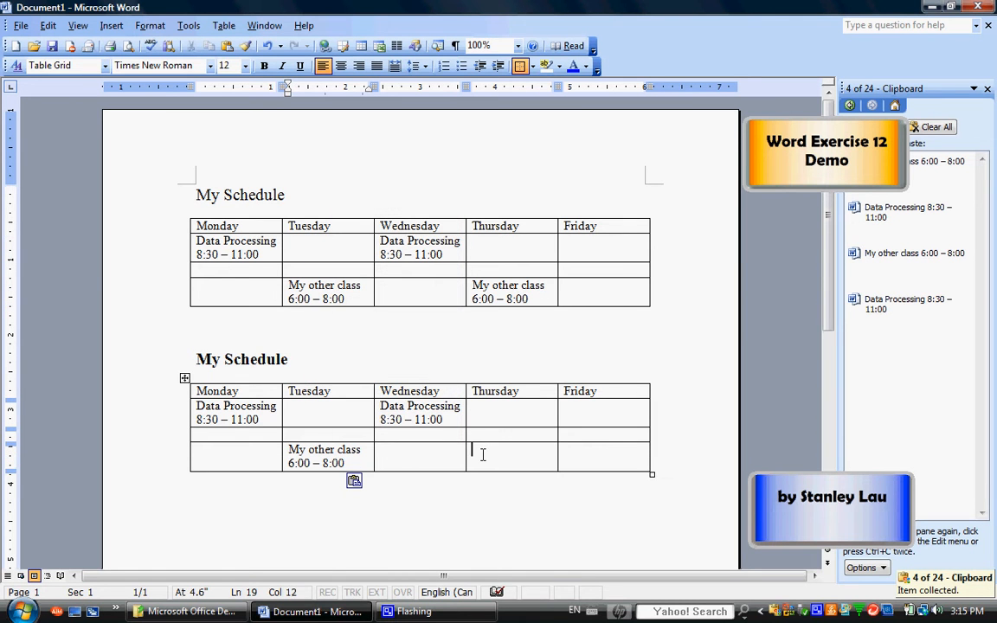
left_click(474, 285)
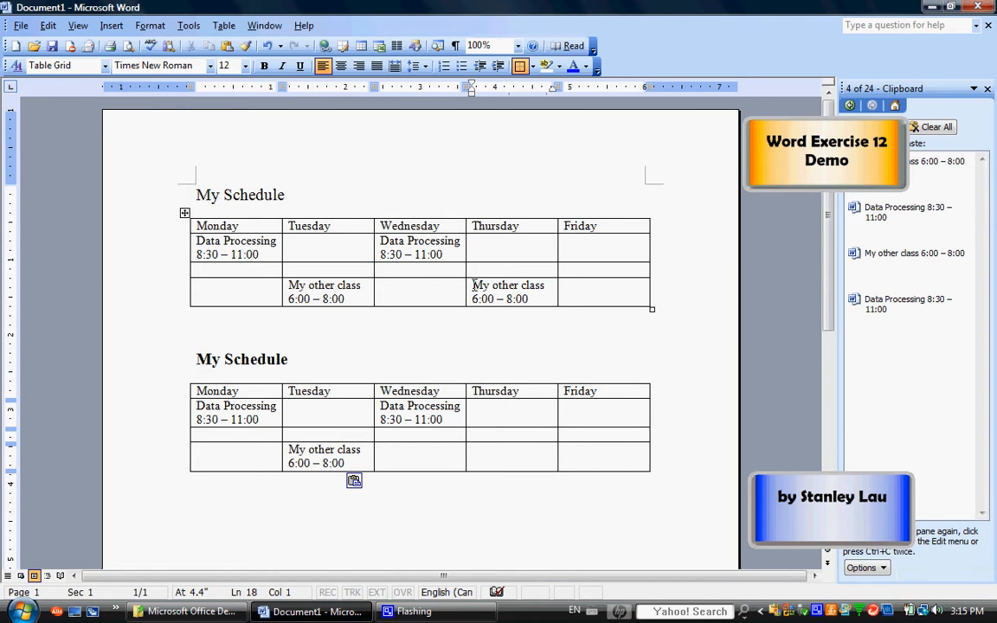
left_click_drag(474, 286, 538, 299)
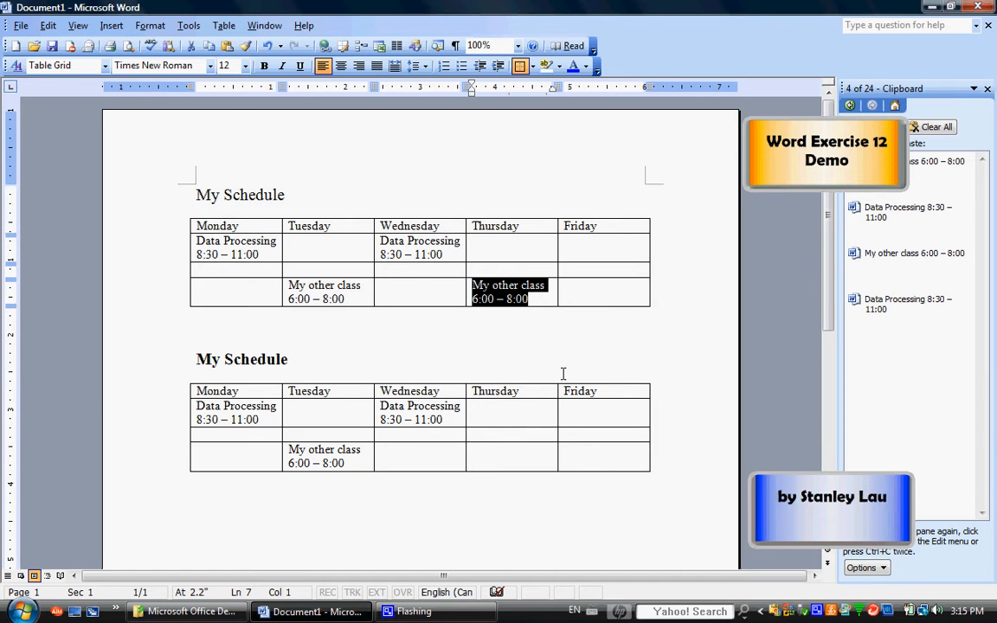
left_click(507, 459)
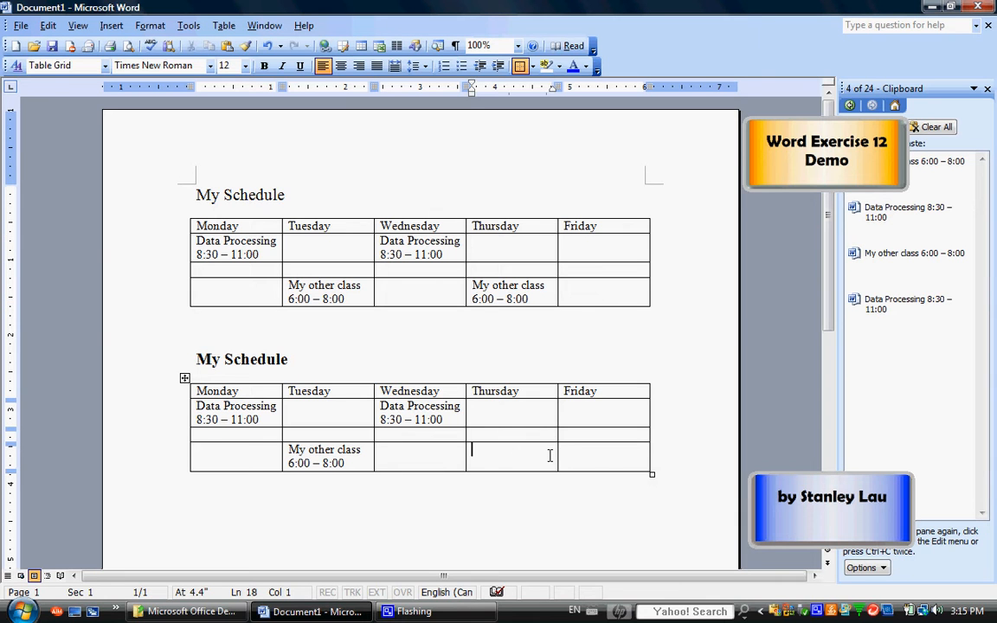
key("ctrl+v")
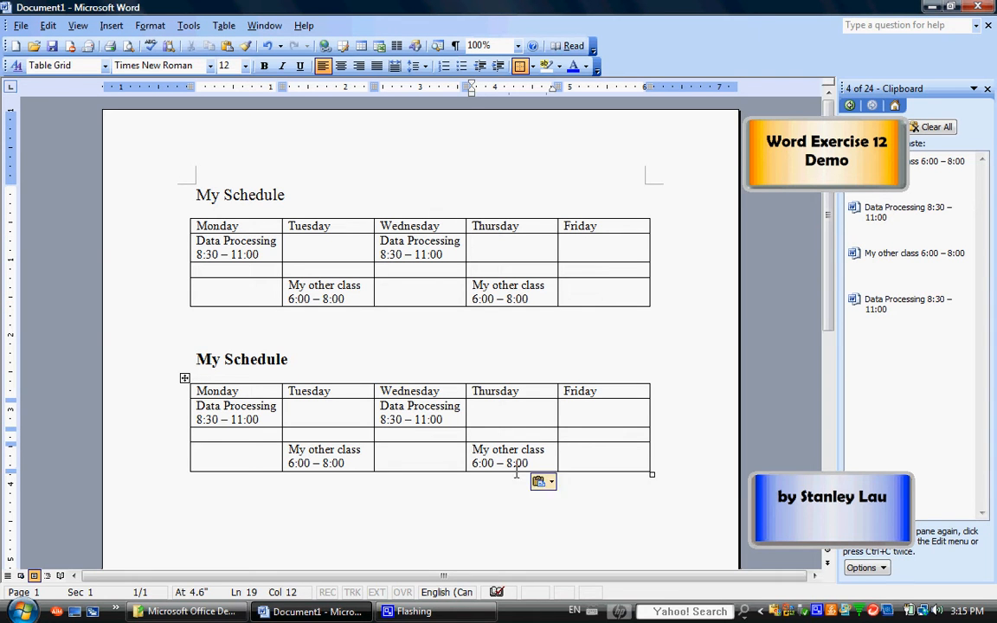
Step: Enter Free below a blank line in the Monday and Wednesday cells of the second table's third row, with a blank line after Monday's entry
left_click(267, 434)
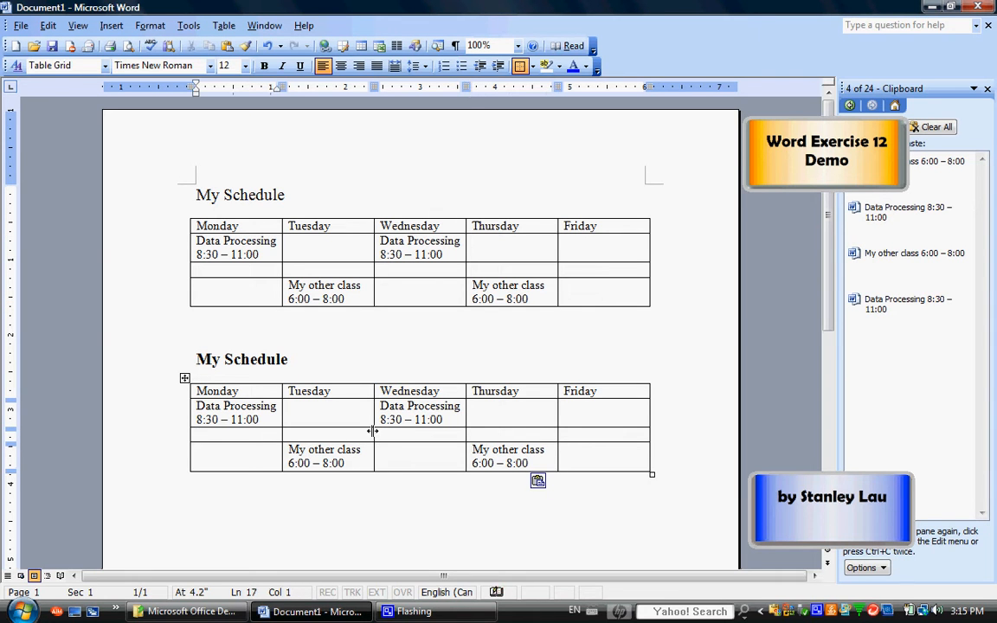
key("Return")
type("Free")
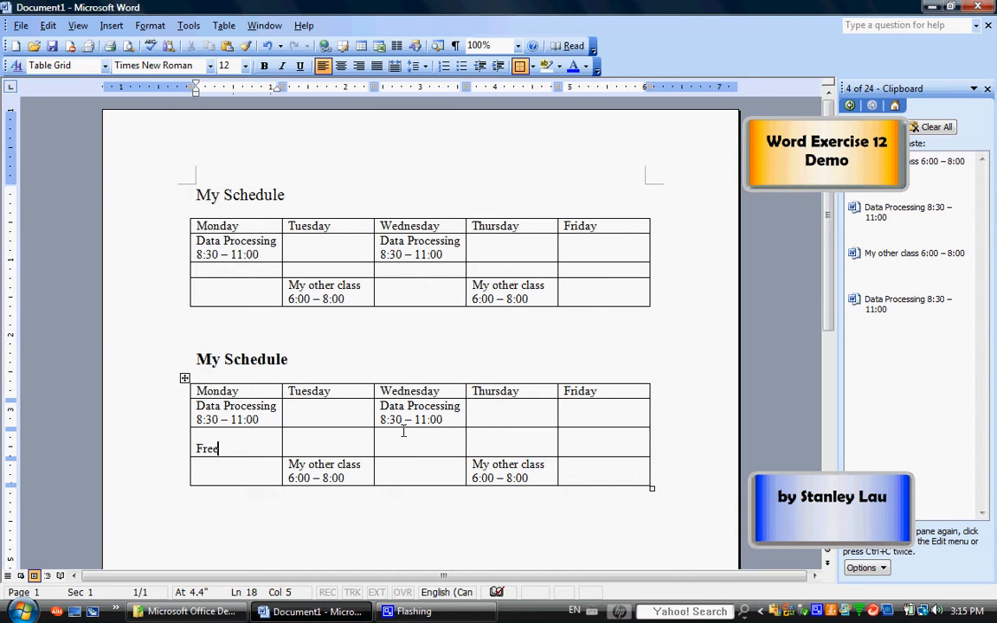
key("Return")
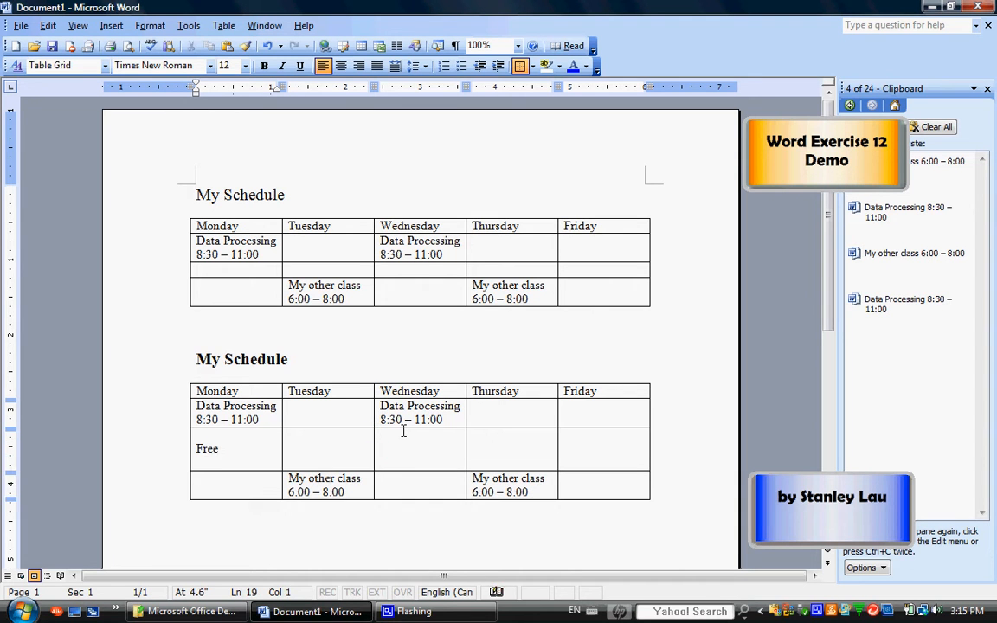
left_click(411, 450)
key("Return")
type("Free")
Step: Enter Free in the Tuesday and Thursday cells of the second table's second row and add a blank line below Monday's Data Processing entry
left_click(325, 413)
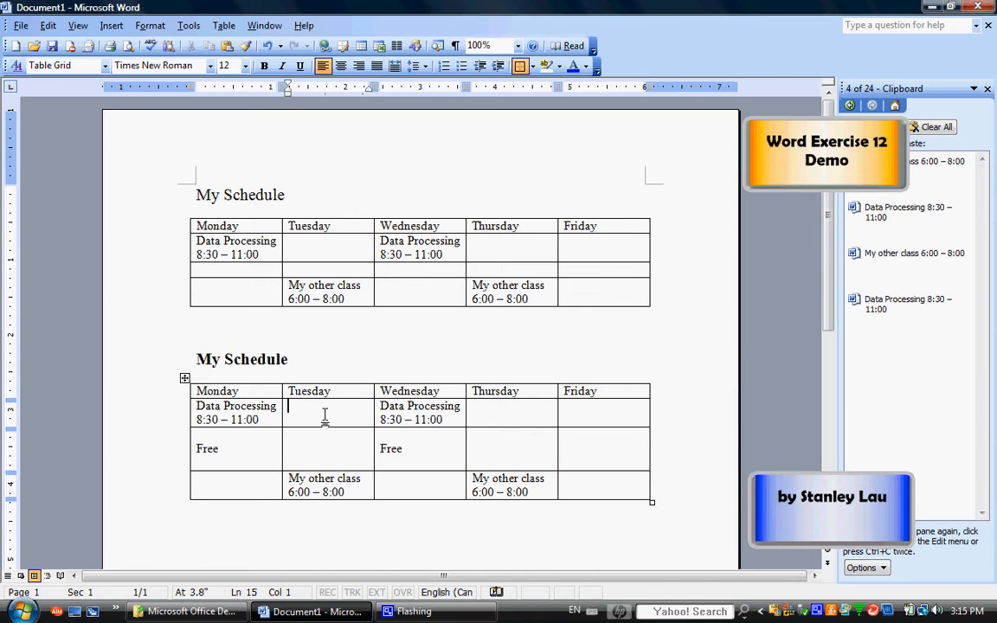
type("Free")
left_click(495, 413)
type("Free")
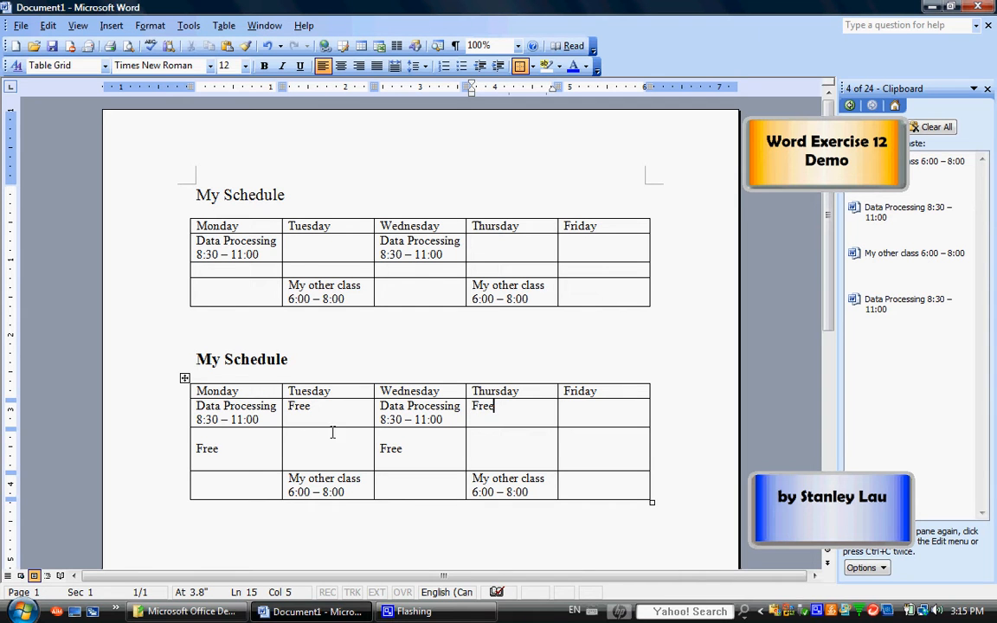
left_click(271, 420)
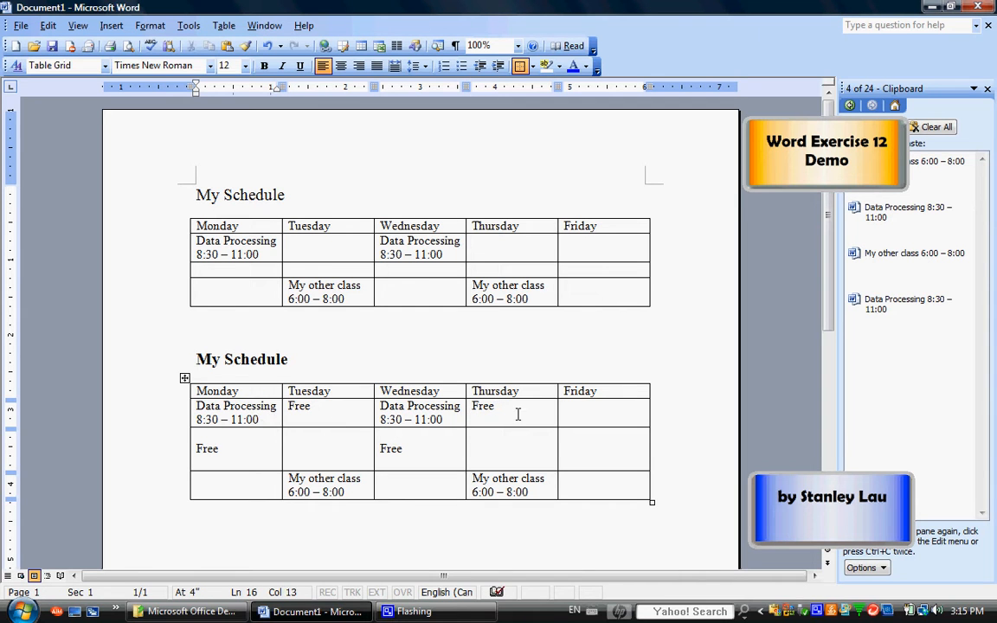
key("Return")
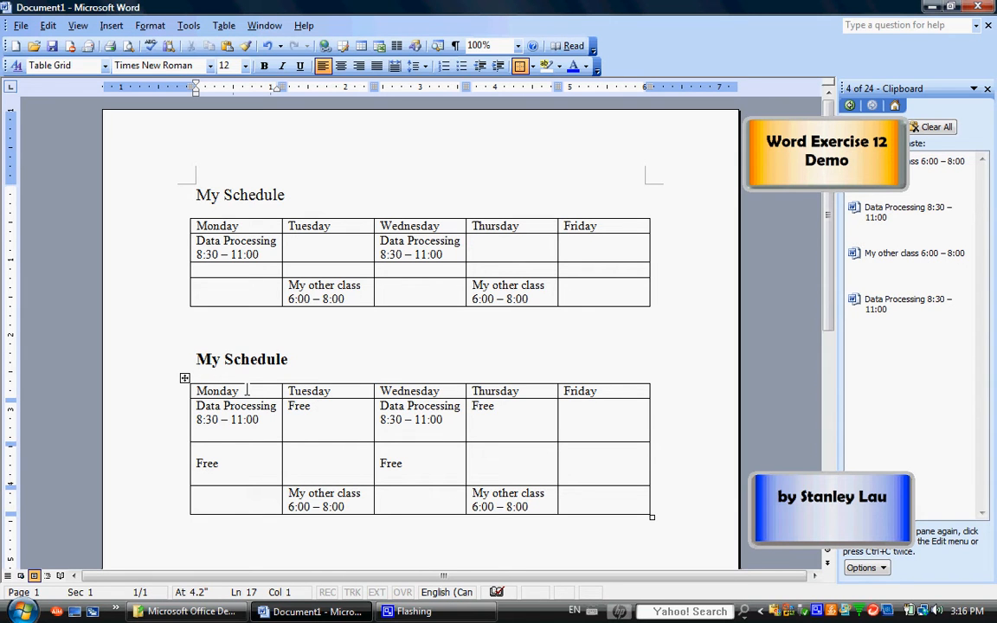
Step: Try the light gray shading fills up to Gray-30% on the second table in the Borders and Shading settings
key("Up")
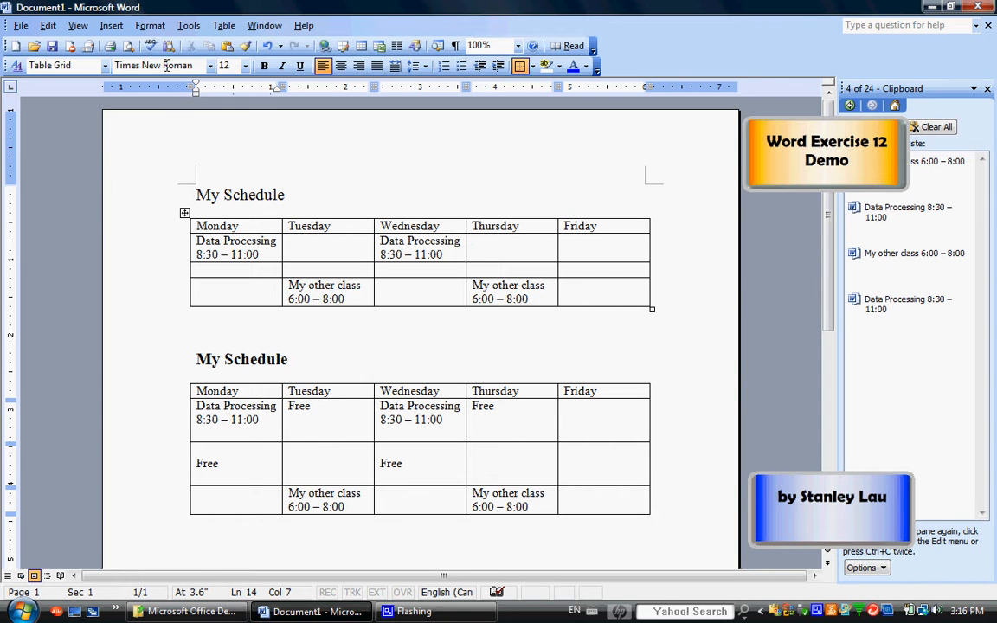
left_click(151, 28)
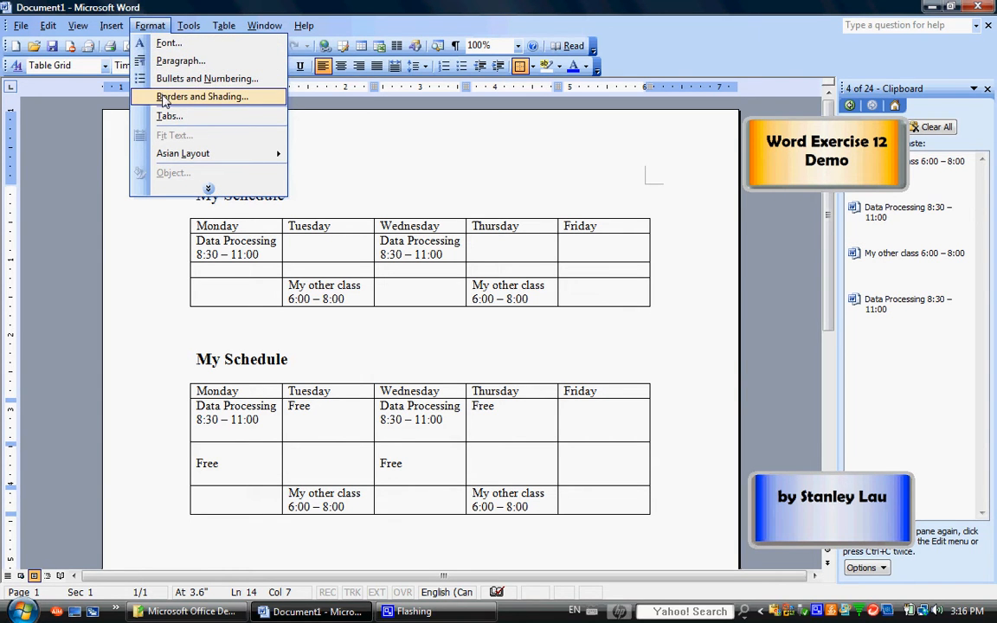
left_click(201, 97)
mouse_move(256, 134)
left_mouse_down()
mouse_move(407, 134)
mouse_move(528, 152)
mouse_move(511, 127)
mouse_move(520, 137)
mouse_move(507, 200)
mouse_move(497, 167)
left_mouse_up()
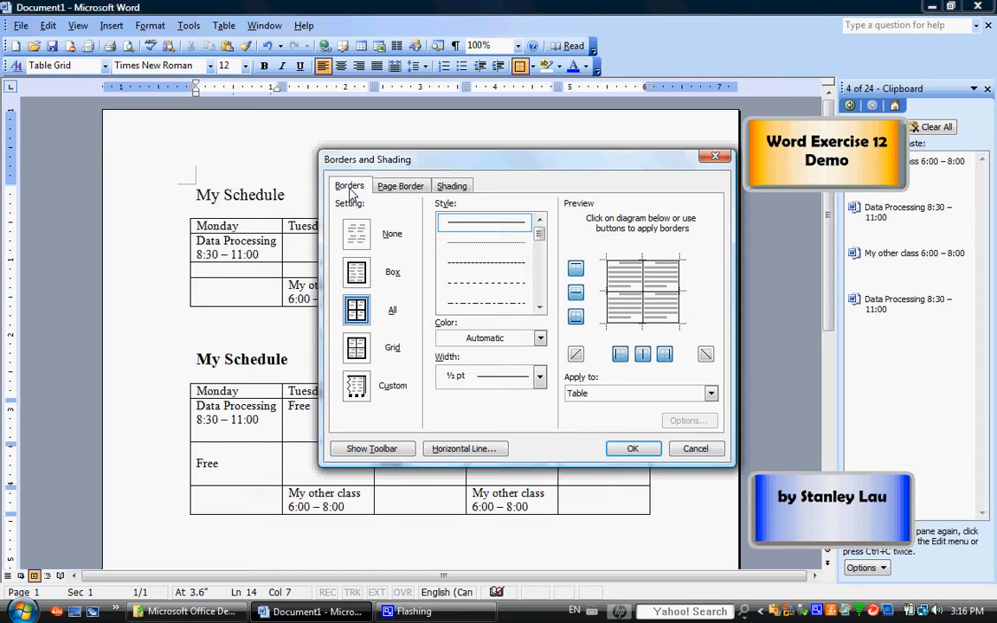
left_click(396, 187)
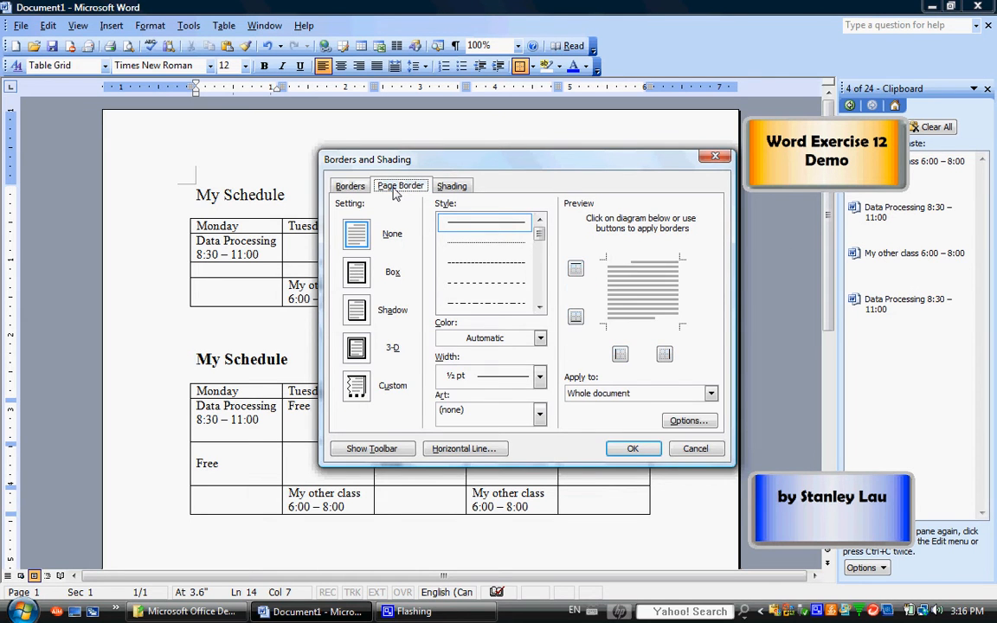
left_click(449, 188)
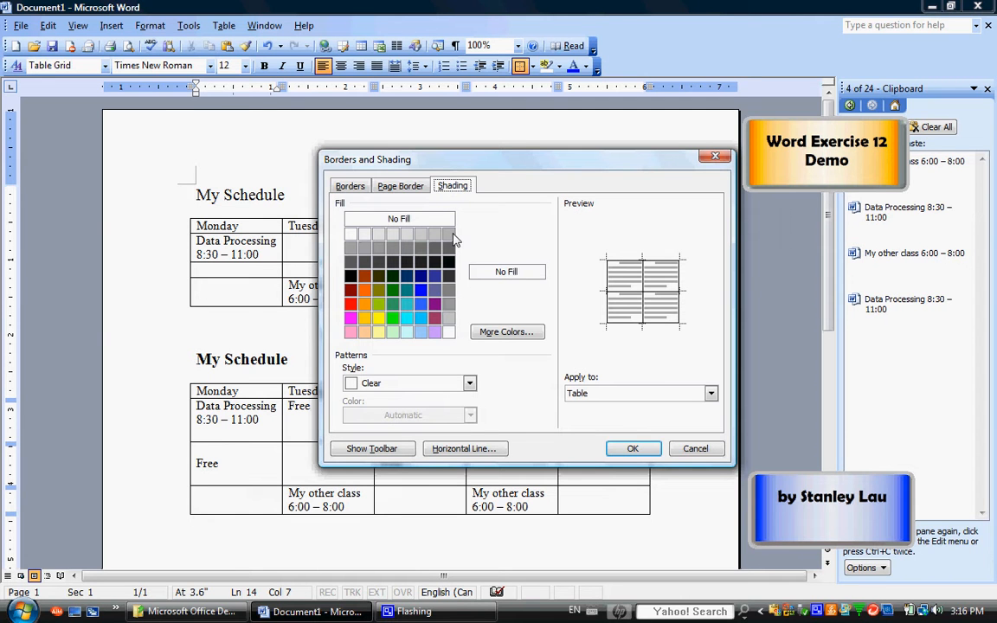
left_click(350, 234)
left_click(364, 233)
left_click(378, 234)
left_click(392, 234)
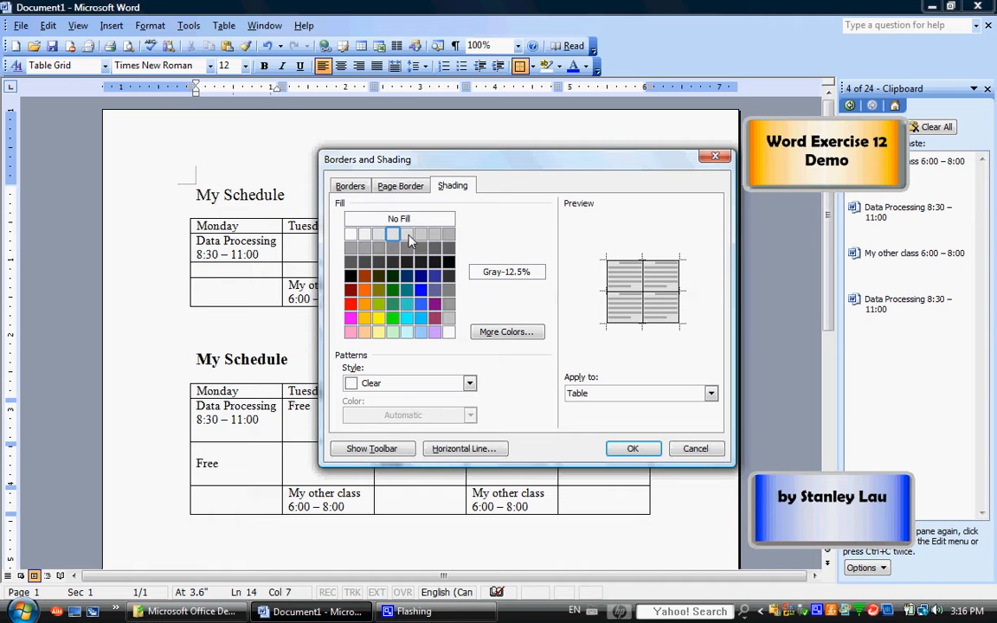
left_click(406, 233)
left_click(420, 234)
left_click(434, 234)
left_click(448, 233)
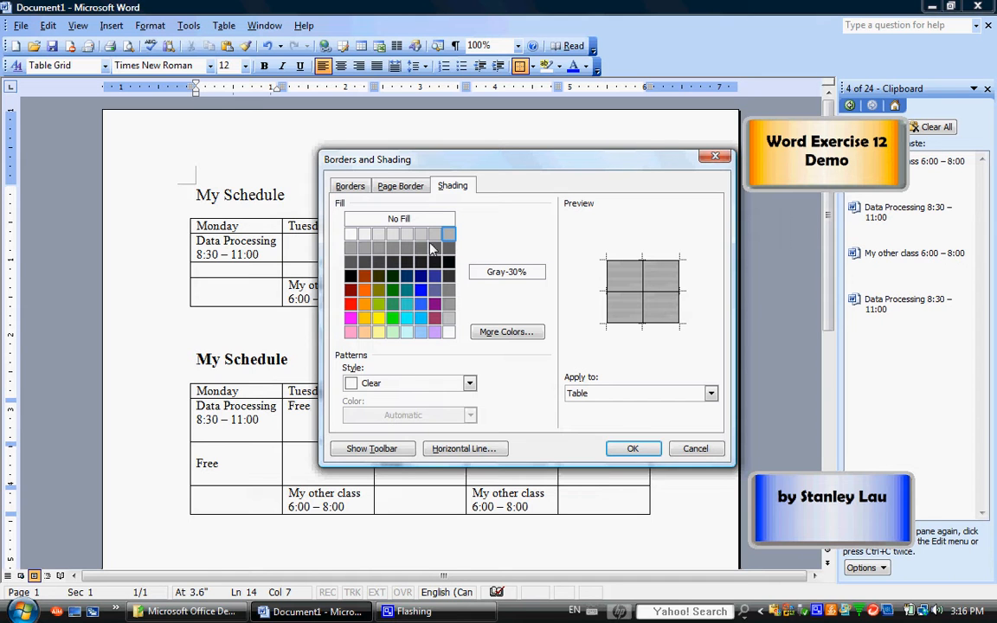
Step: Try a Black shading fill on the entire second table, and undo it
left_click(351, 276)
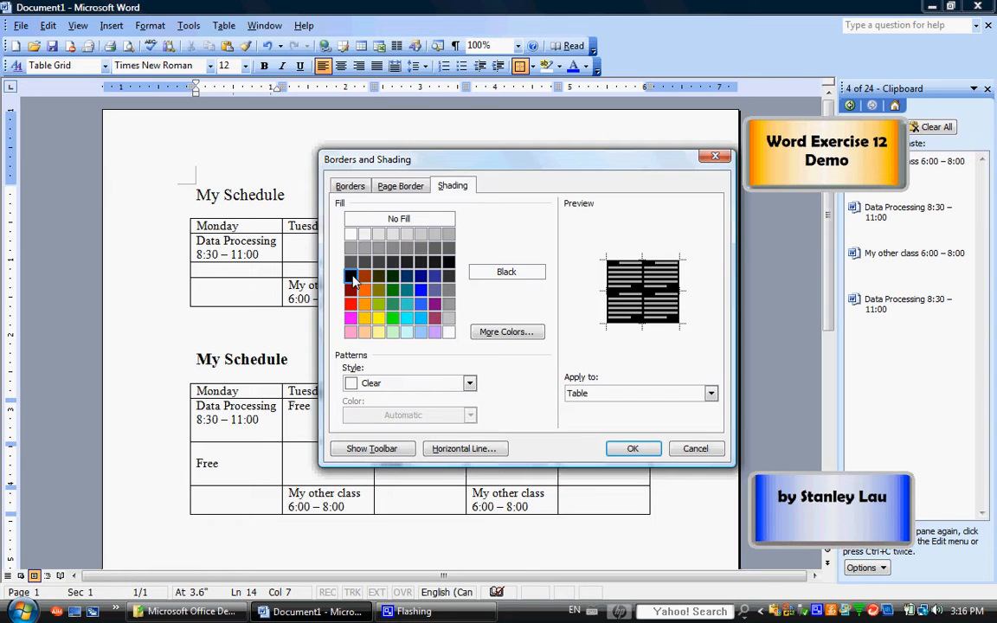
left_click(419, 262)
left_click(435, 262)
left_click(448, 263)
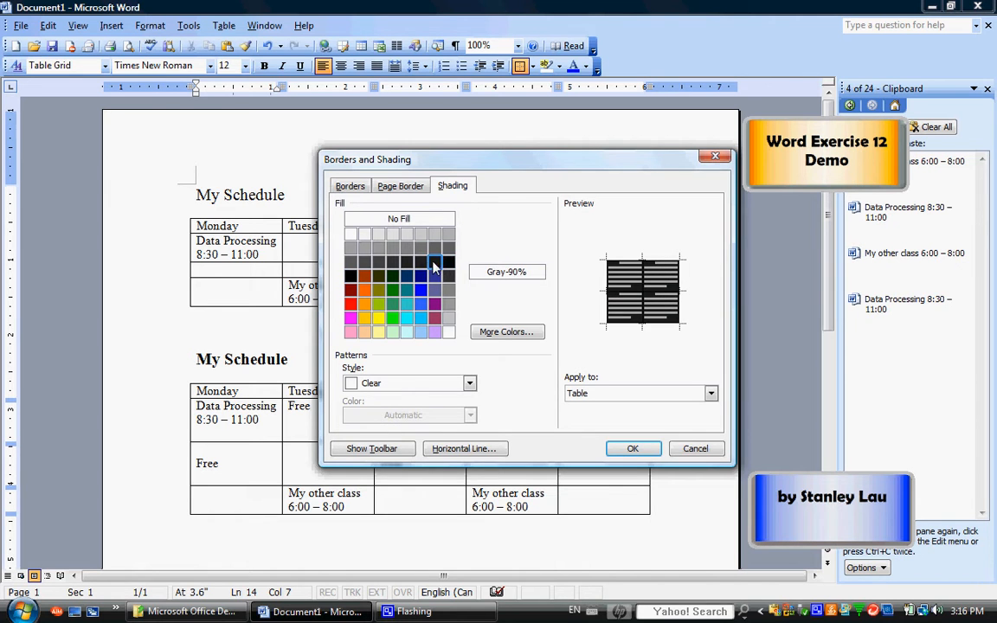
left_click(351, 276)
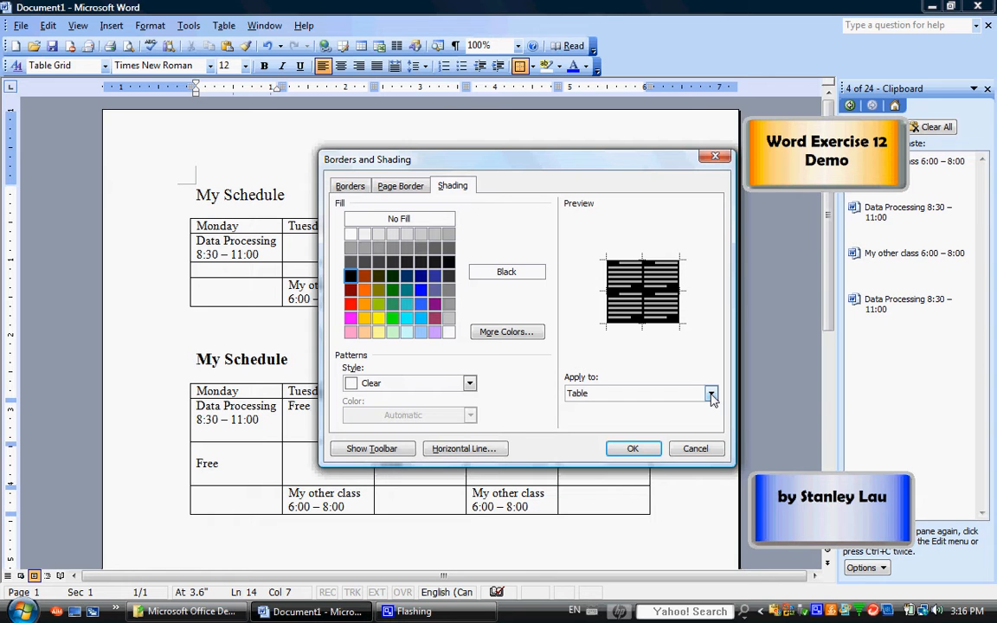
left_click(634, 450)
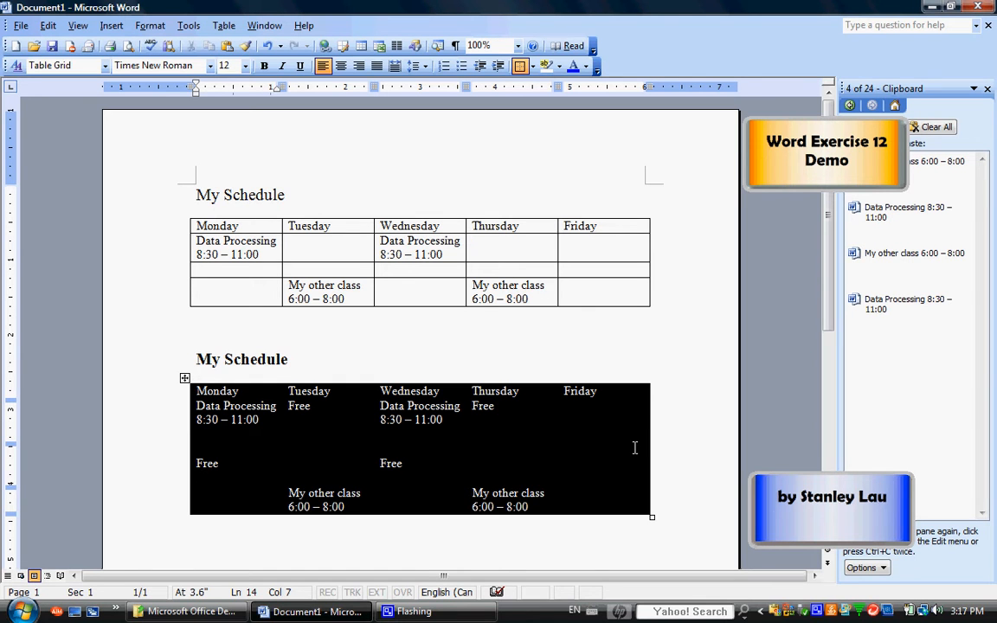
left_click(268, 46)
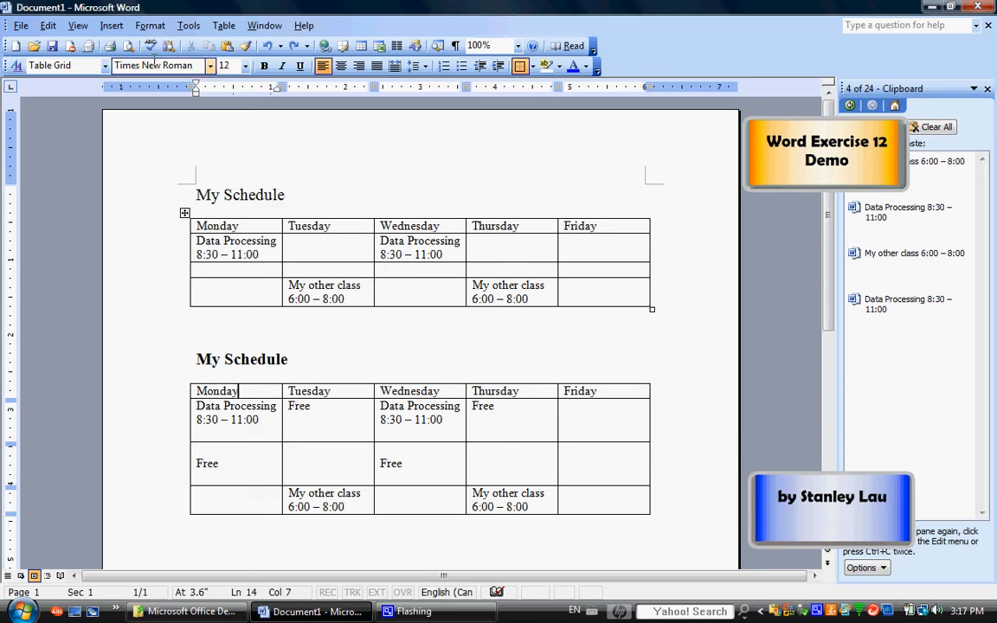
Step: Shade only the Monday header cell of the second table Black
left_click(150, 25)
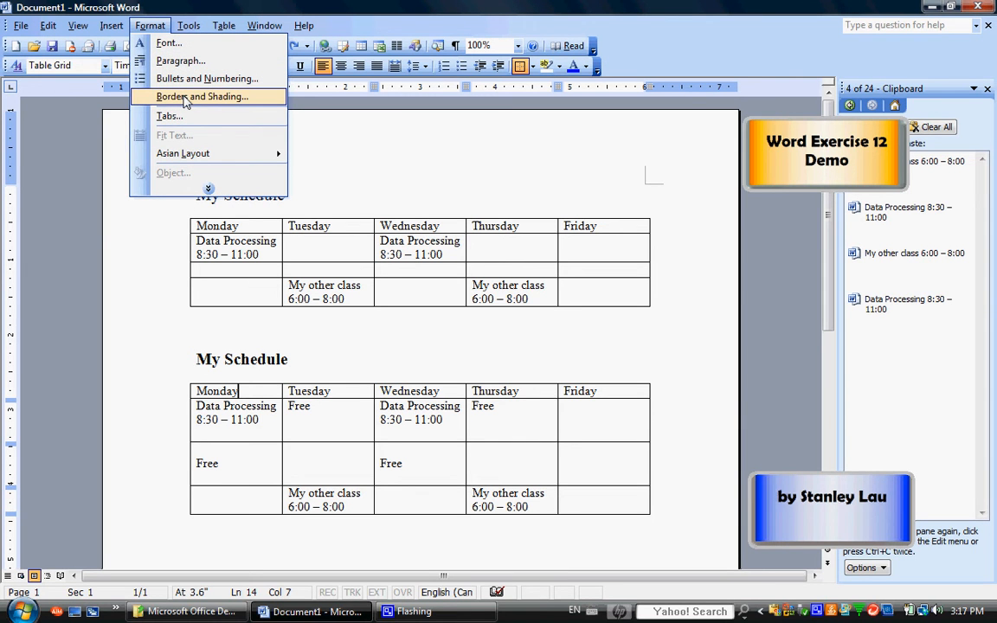
left_click(184, 97)
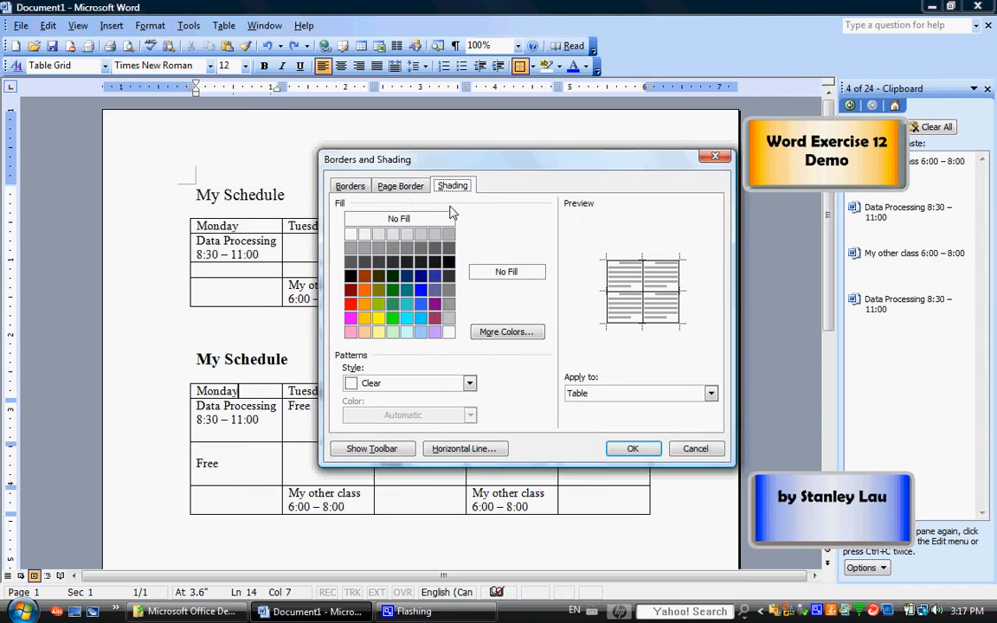
left_click(350, 276)
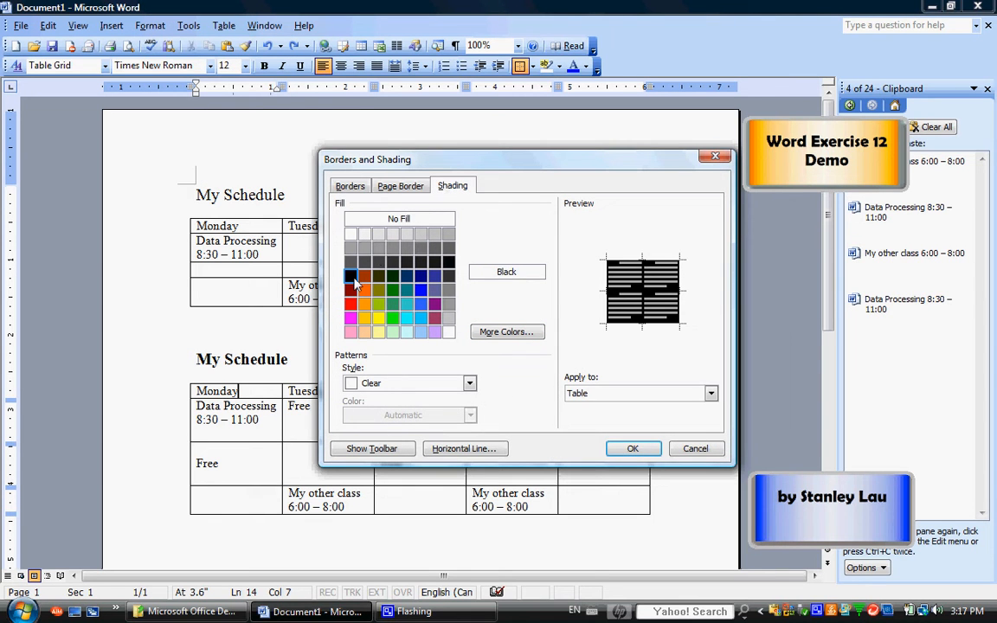
left_click(601, 393)
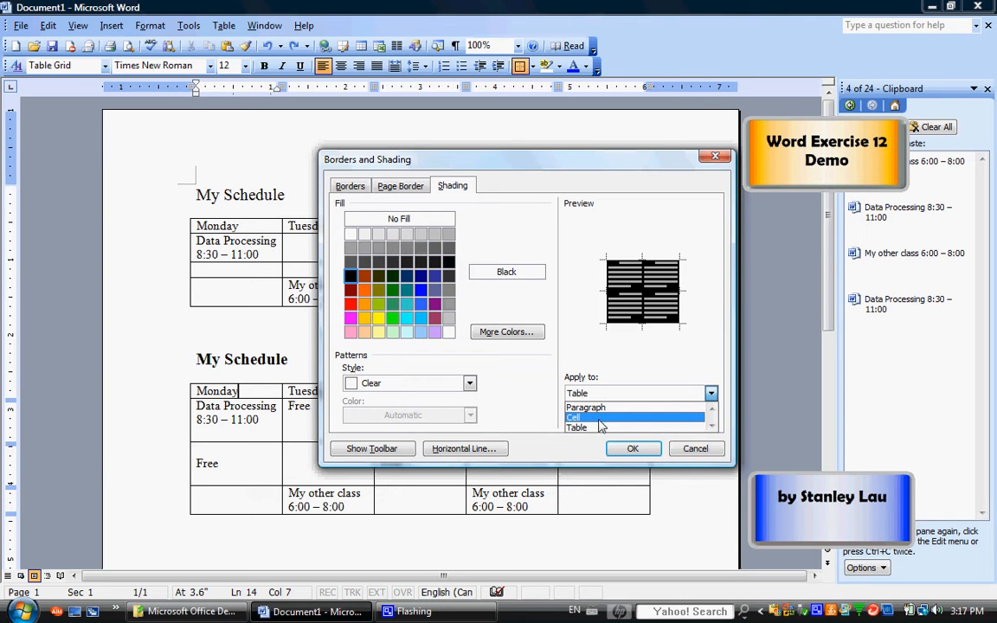
left_click(599, 418)
left_click(631, 449)
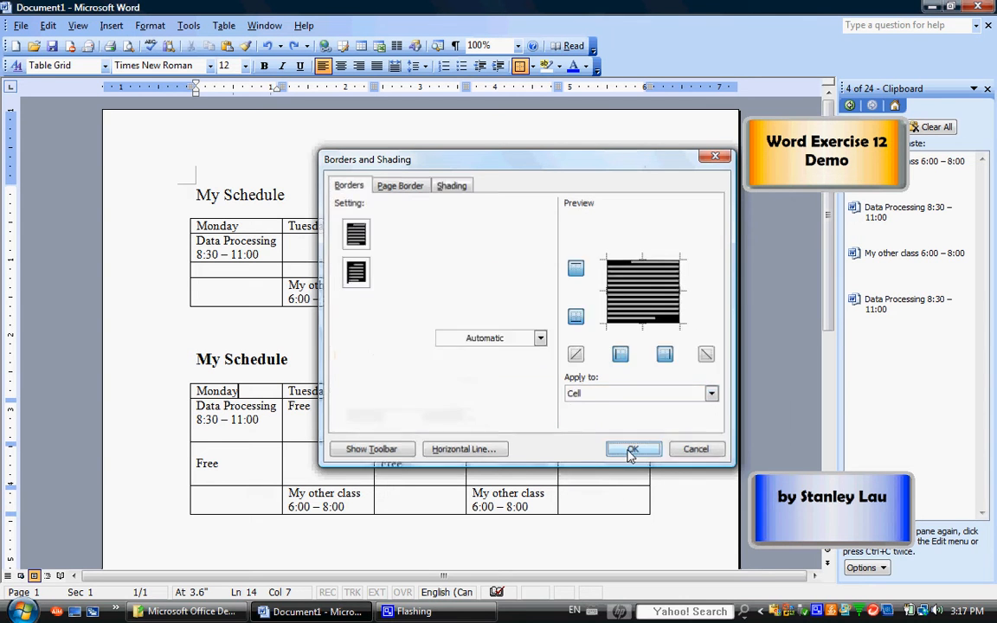
left_click(335, 423)
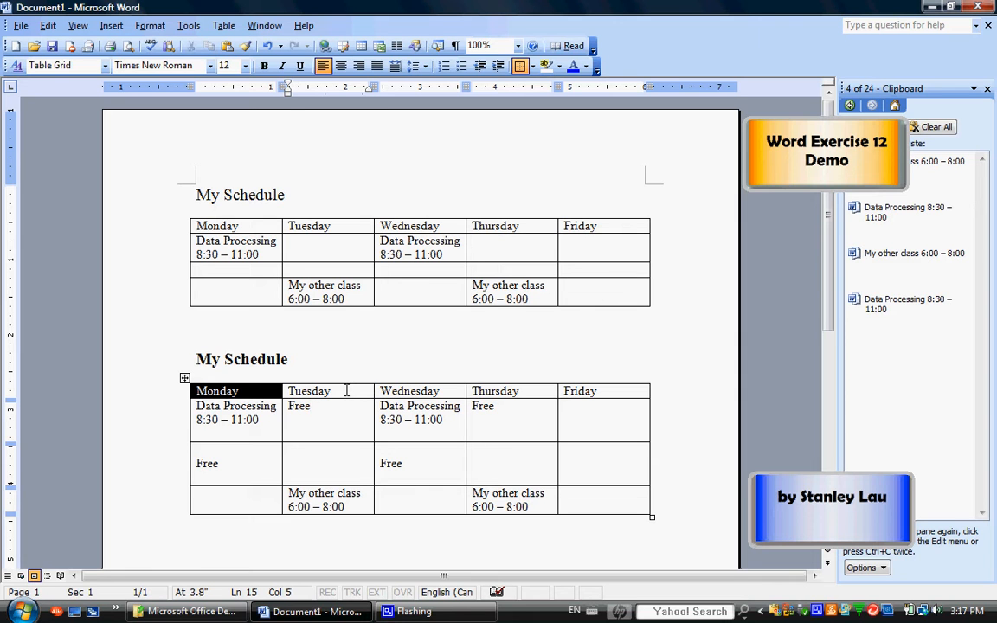
Step: Apply Black cell shading to the Tuesday through Friday header cells of the second table
left_click_drag(346, 391, 576, 391)
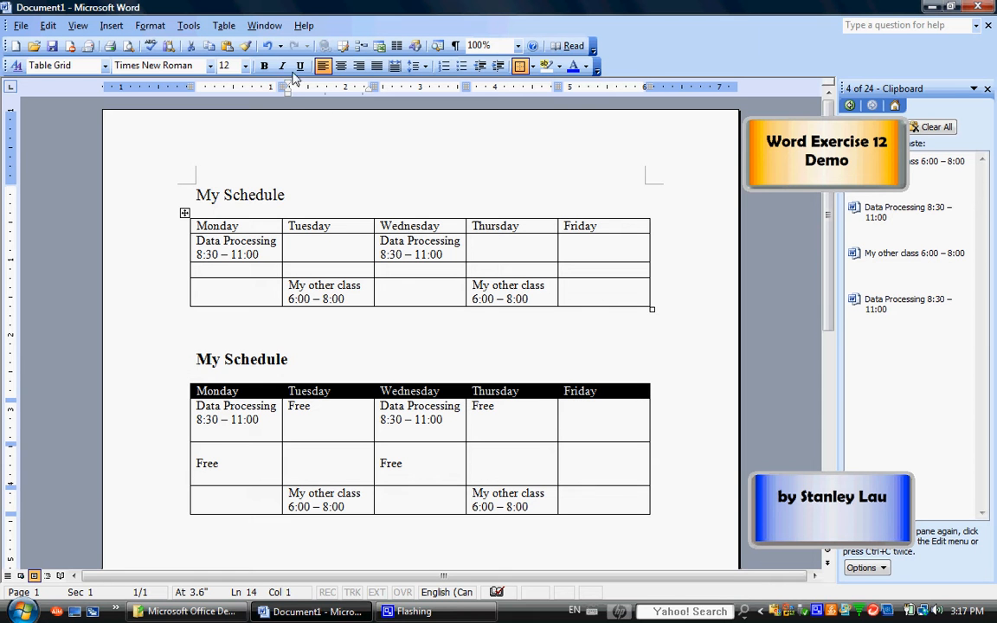
left_click(161, 28)
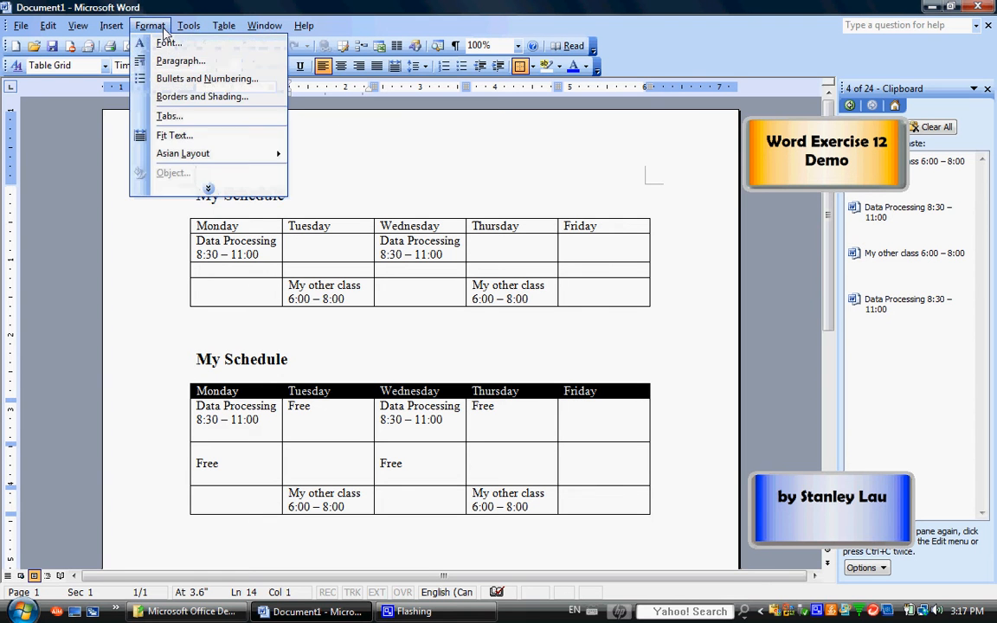
left_click(180, 98)
left_click(351, 275)
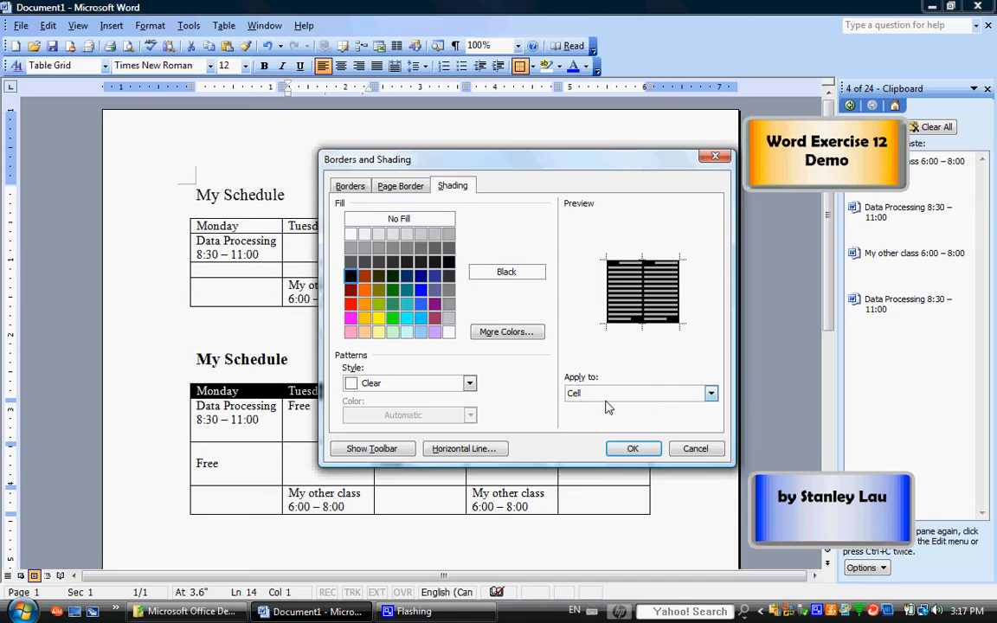
left_click(606, 393)
left_click(597, 429)
left_click(635, 451)
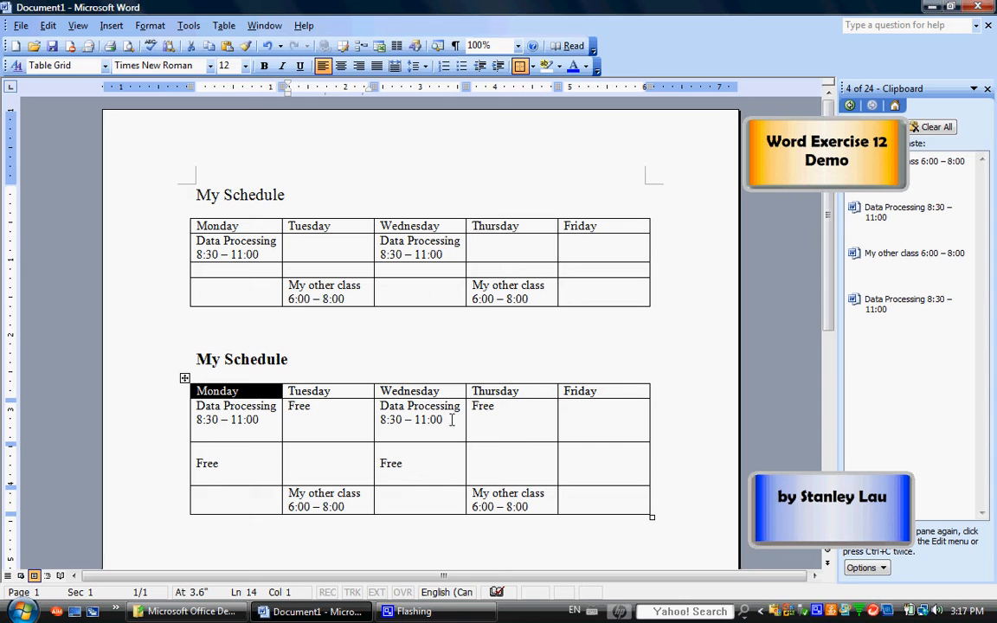
left_click(307, 344)
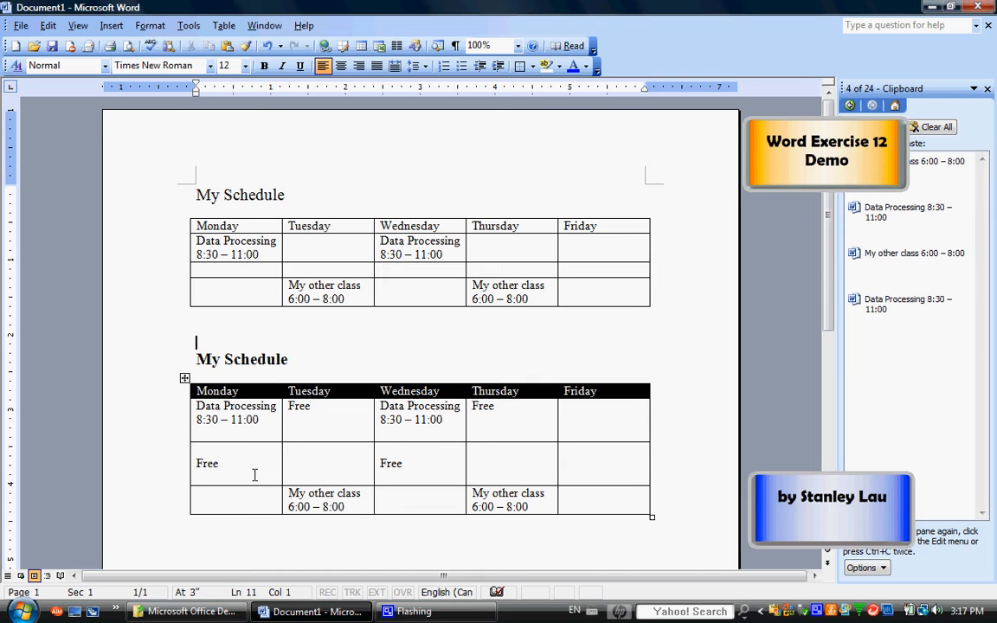
Step: Shade the Monday cells in the second table's third and last rows with Gray-30%
left_click_drag(230, 451, 242, 500)
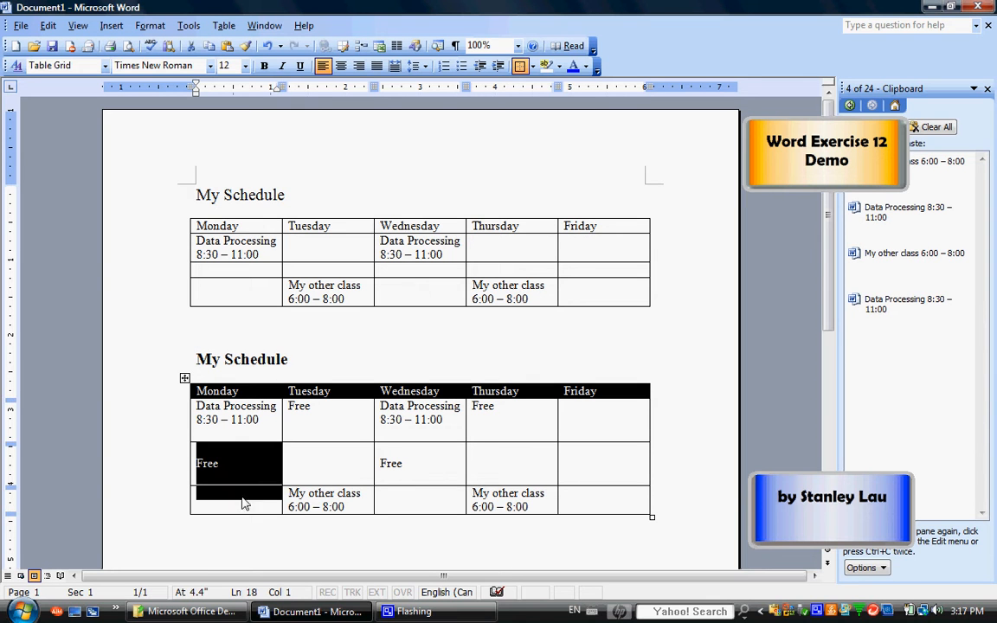
left_click(150, 26)
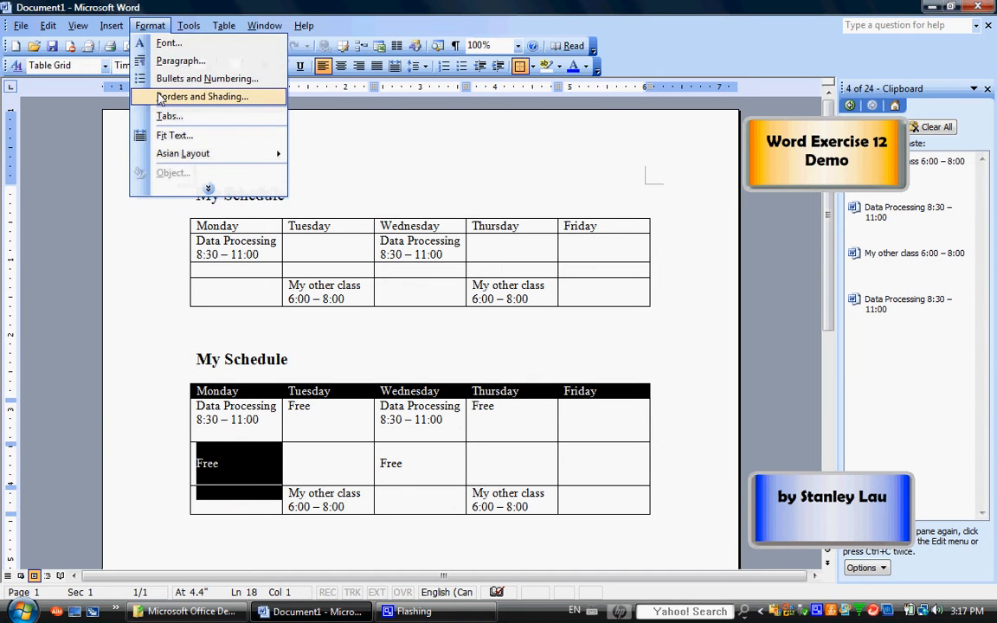
left_click(199, 96)
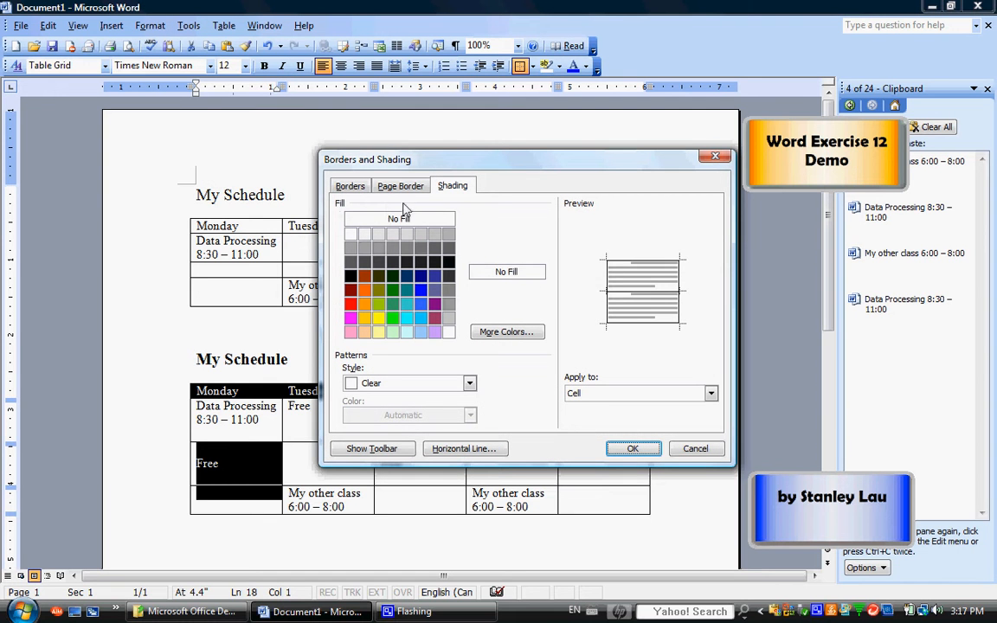
left_click(448, 234)
left_click(711, 393)
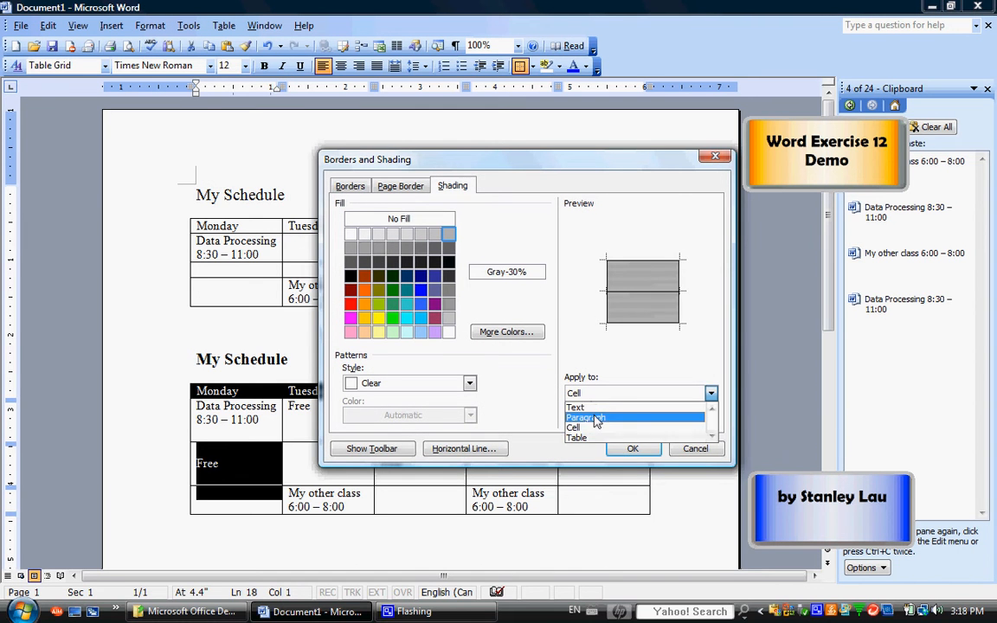
left_click(684, 426)
left_click(632, 448)
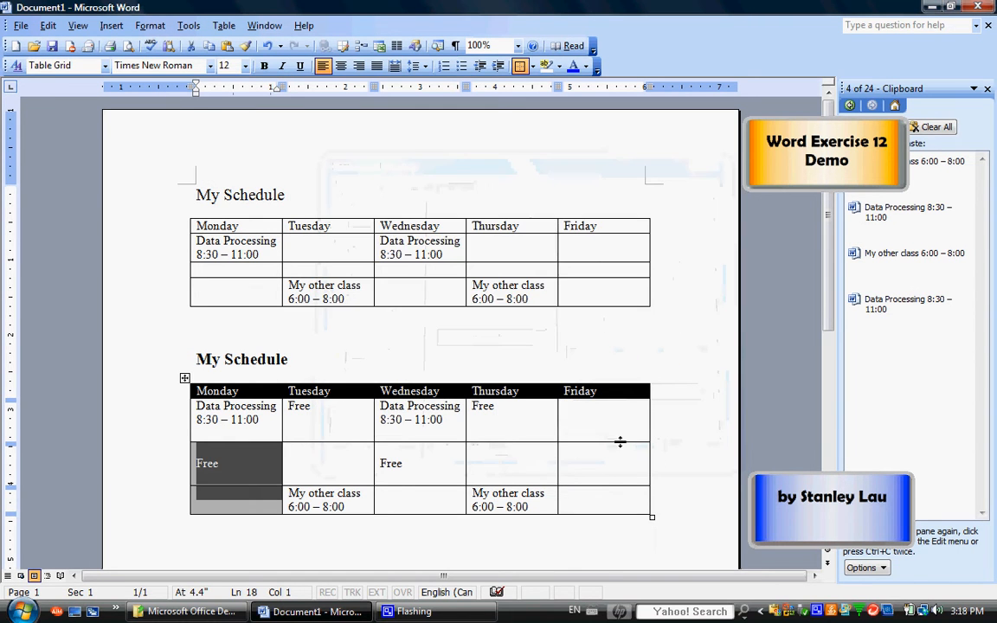
left_click(320, 471)
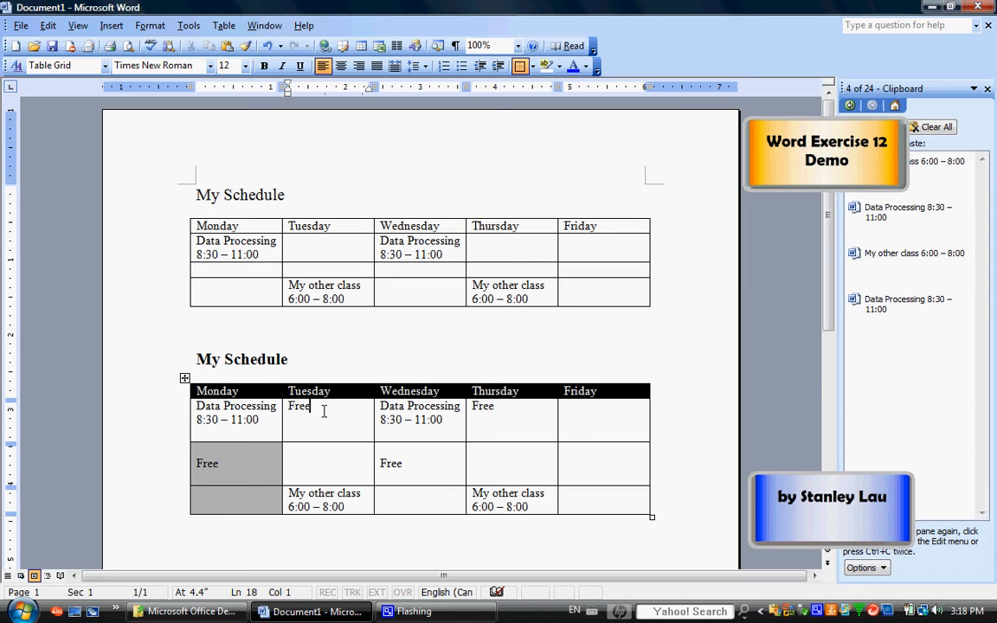
Step: Shade the Tuesday cells in the second table's second and third rows with Gray-30%
left_click_drag(324, 411, 330, 456)
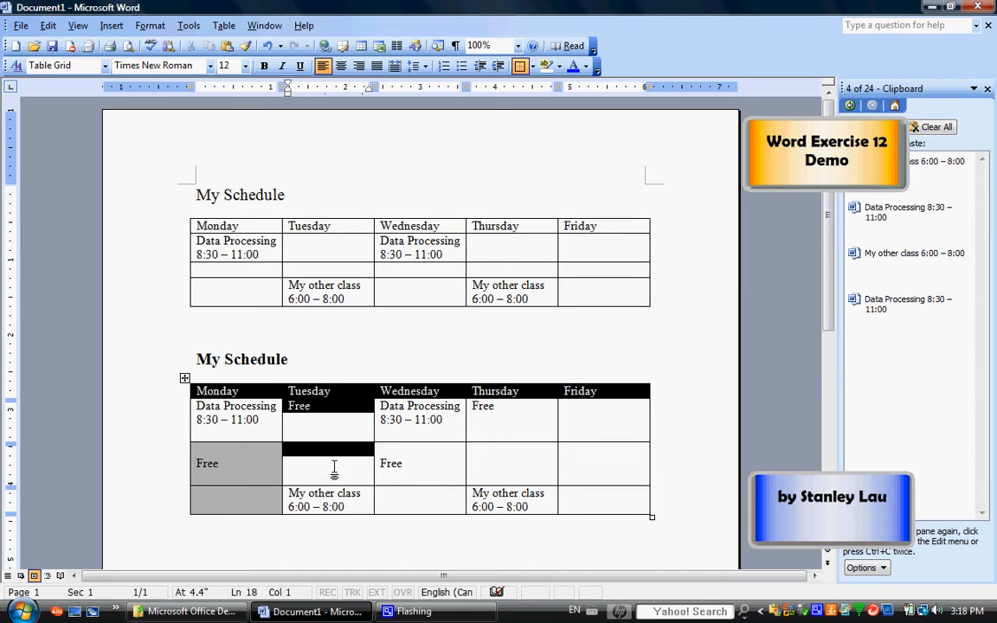
left_click(150, 25)
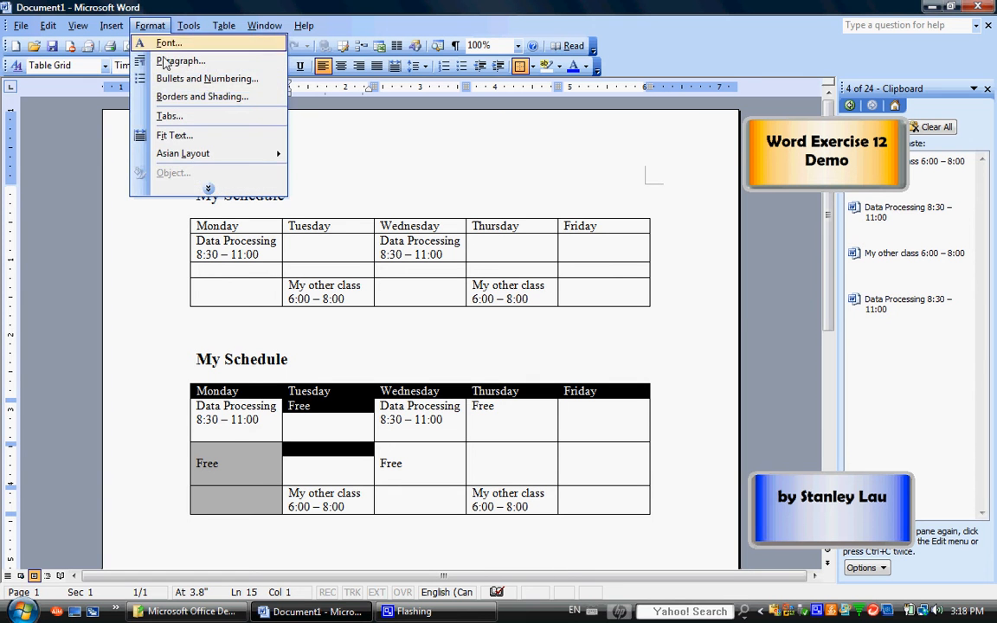
left_click(196, 97)
left_click(448, 236)
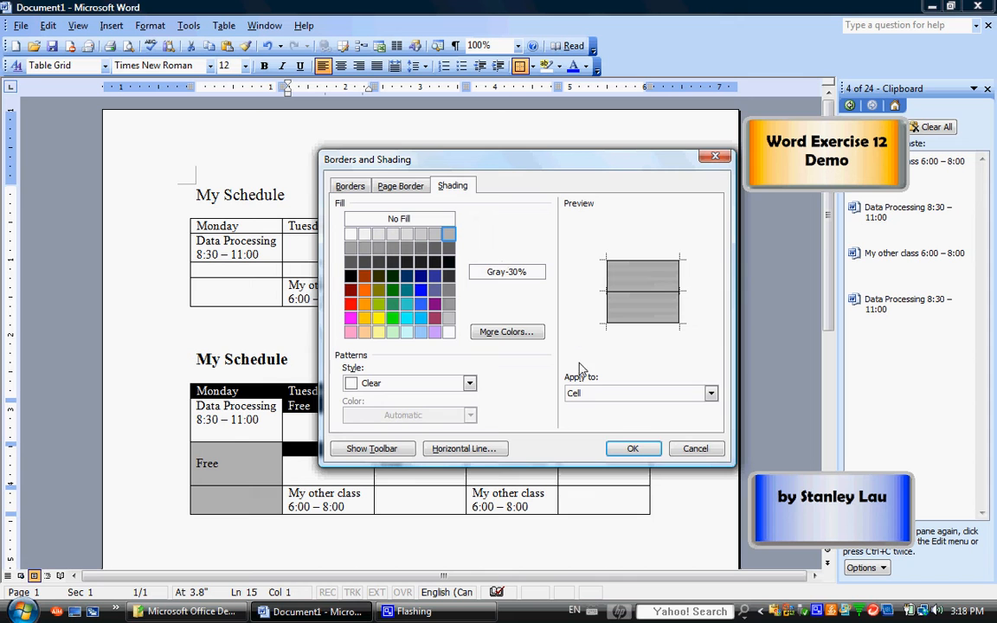
left_click(633, 447)
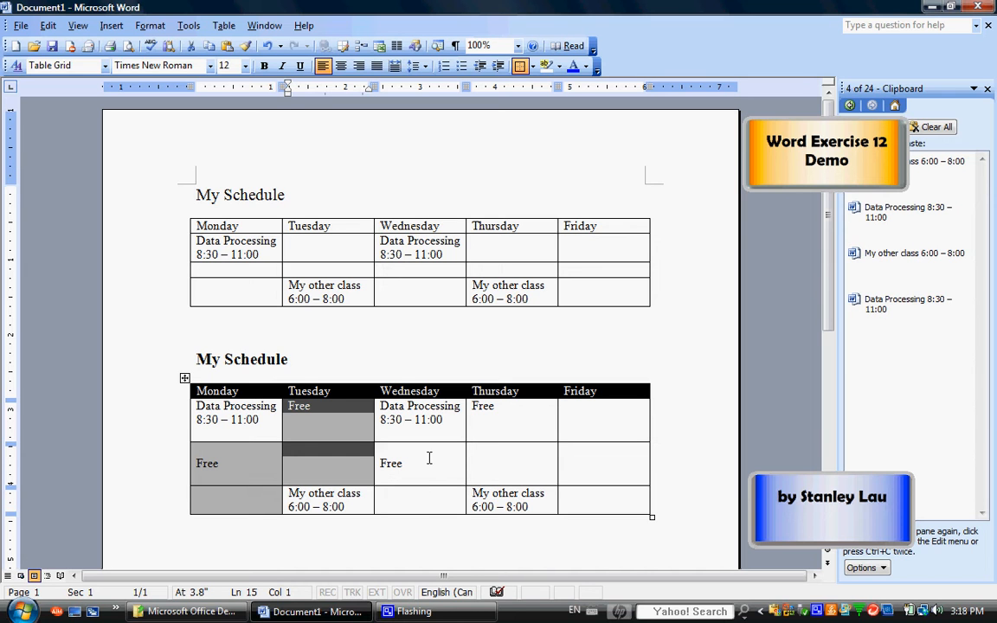
Step: Shade the Wednesday cells in the second table's third and last rows with Gray-30%
left_click_drag(428, 458, 435, 500)
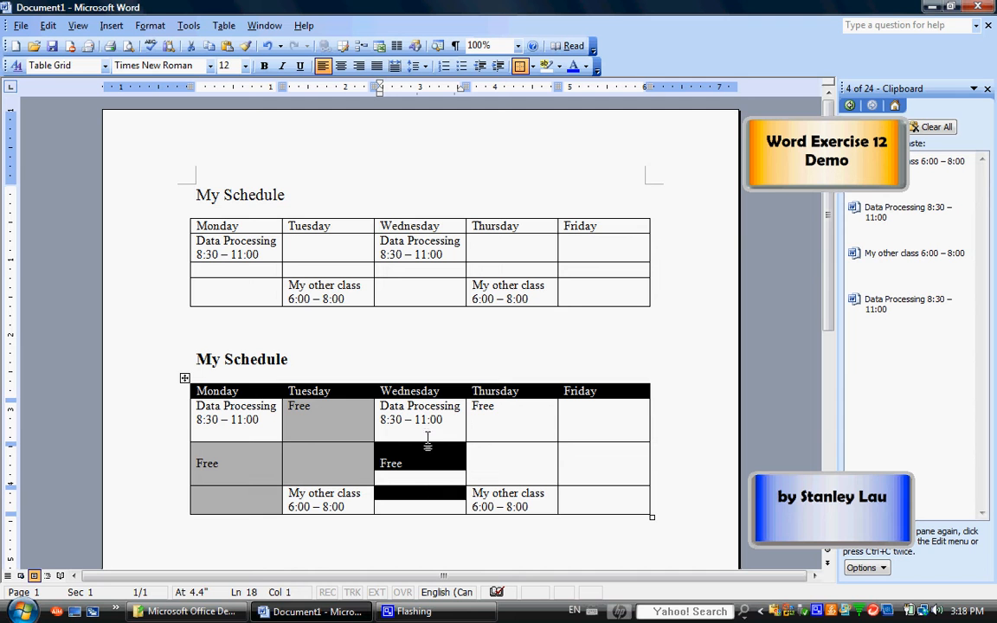
right_click(433, 459)
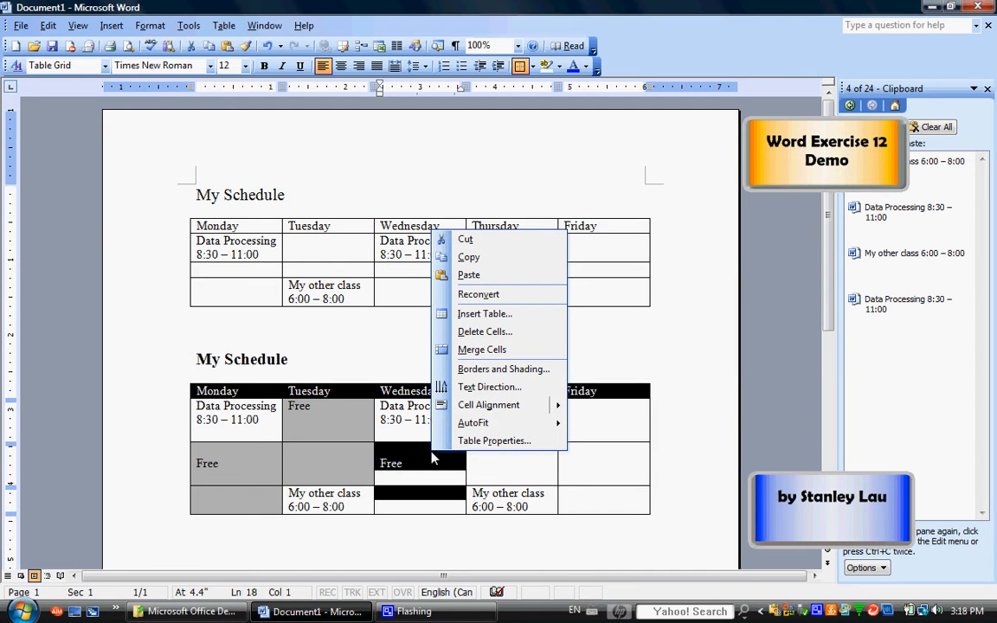
left_click(480, 369)
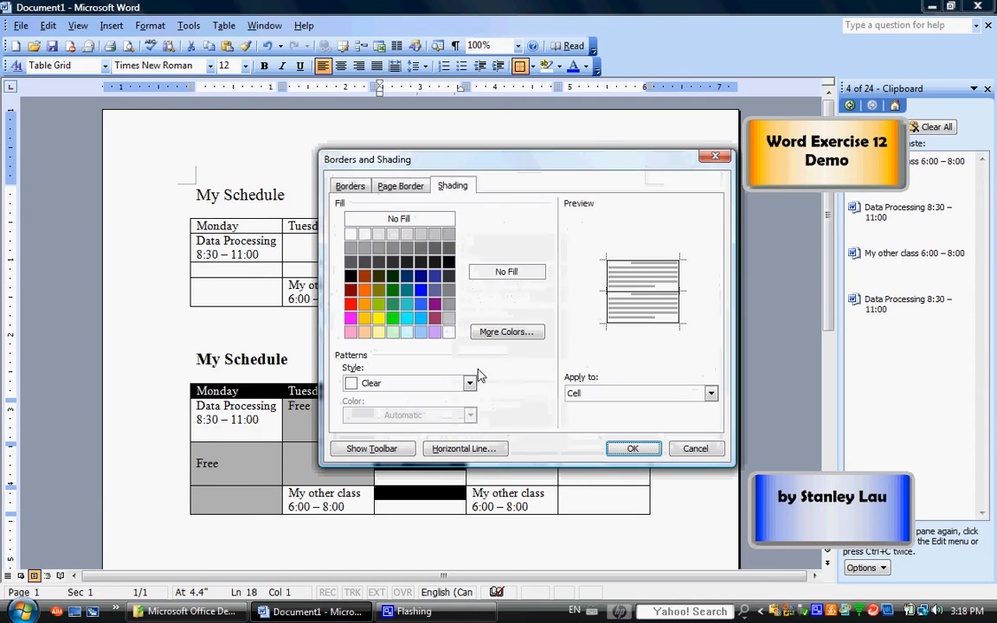
left_click(448, 234)
left_click(632, 448)
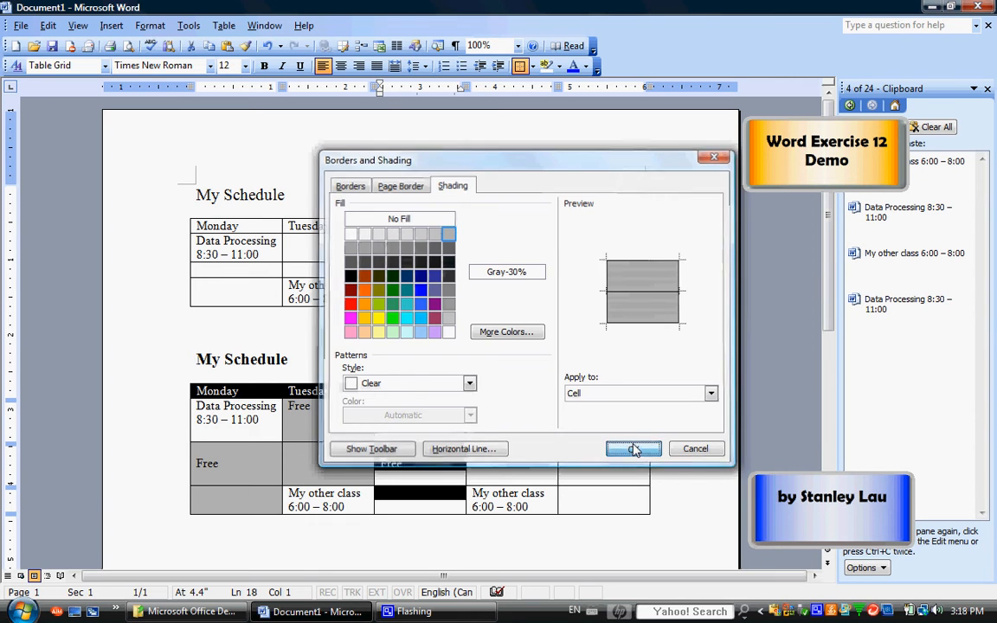
Step: Shade the Thursday cells in the second table's second and third rows with Gray-30%
left_click(515, 413)
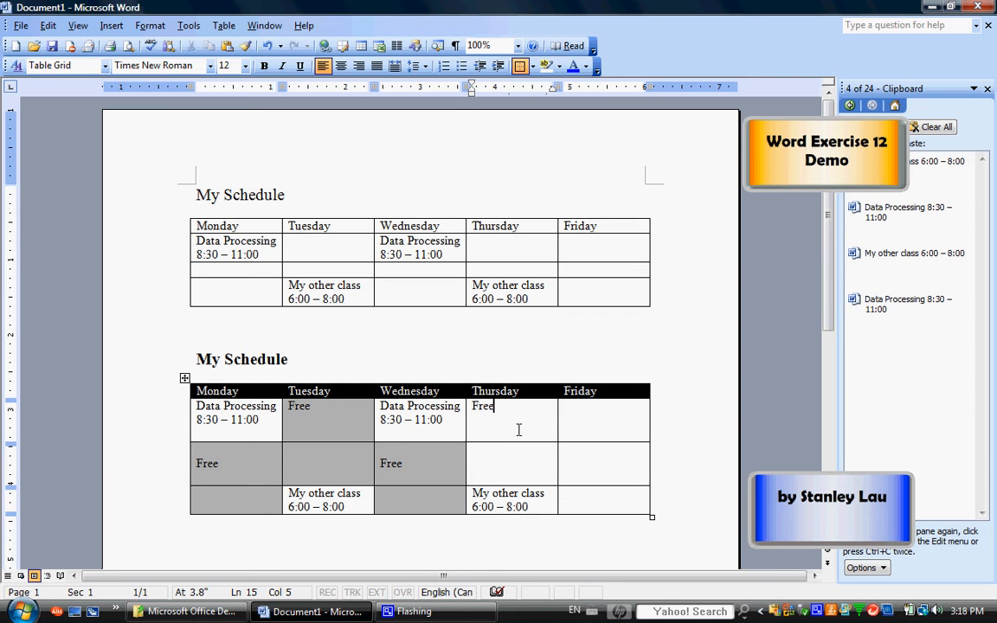
left_click_drag(518, 427, 525, 463)
right_click(515, 421)
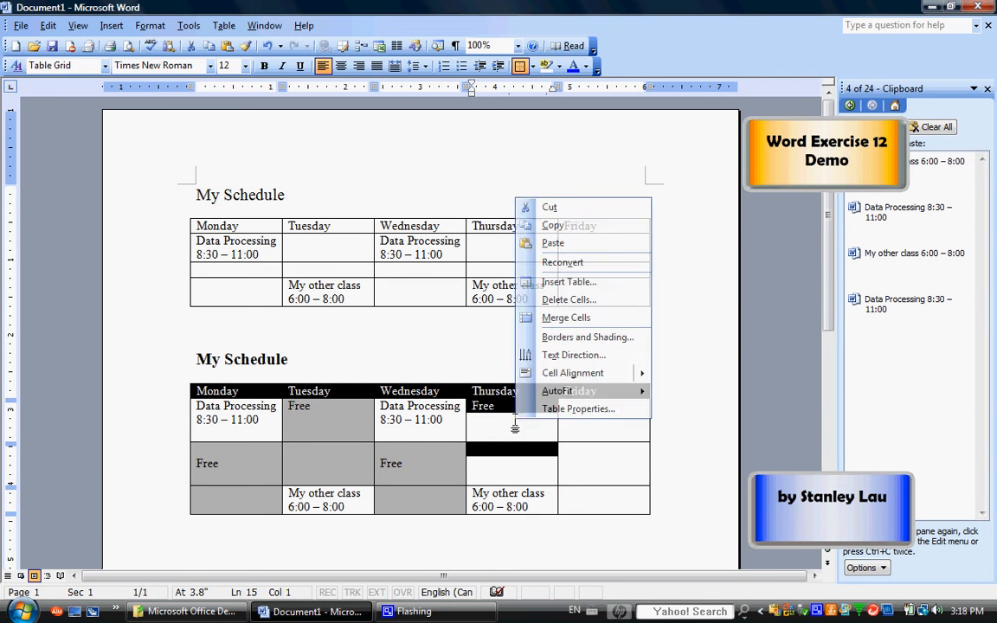
left_click(558, 337)
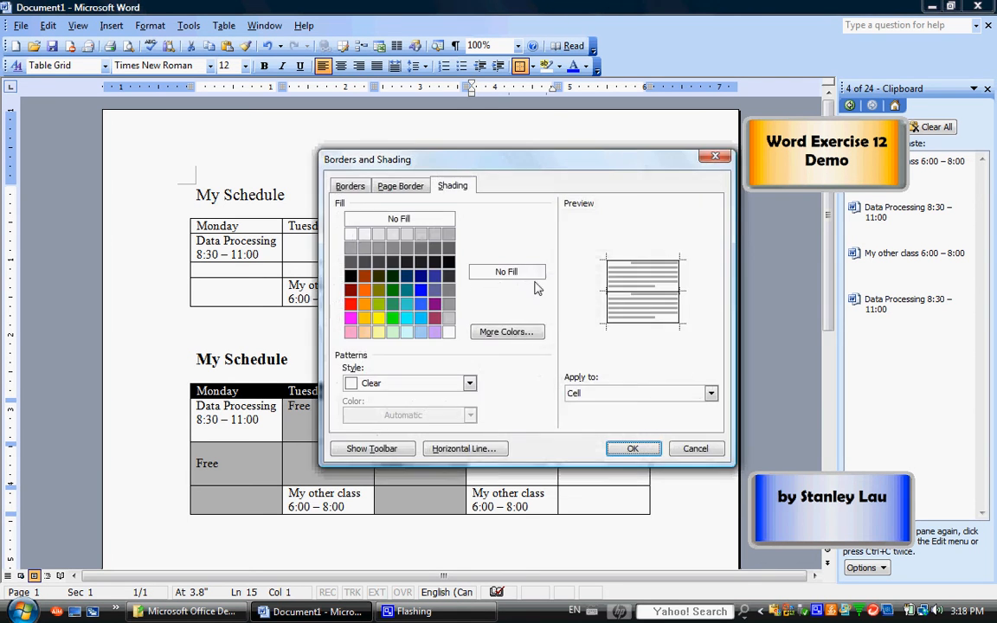
left_click(448, 234)
left_click(633, 449)
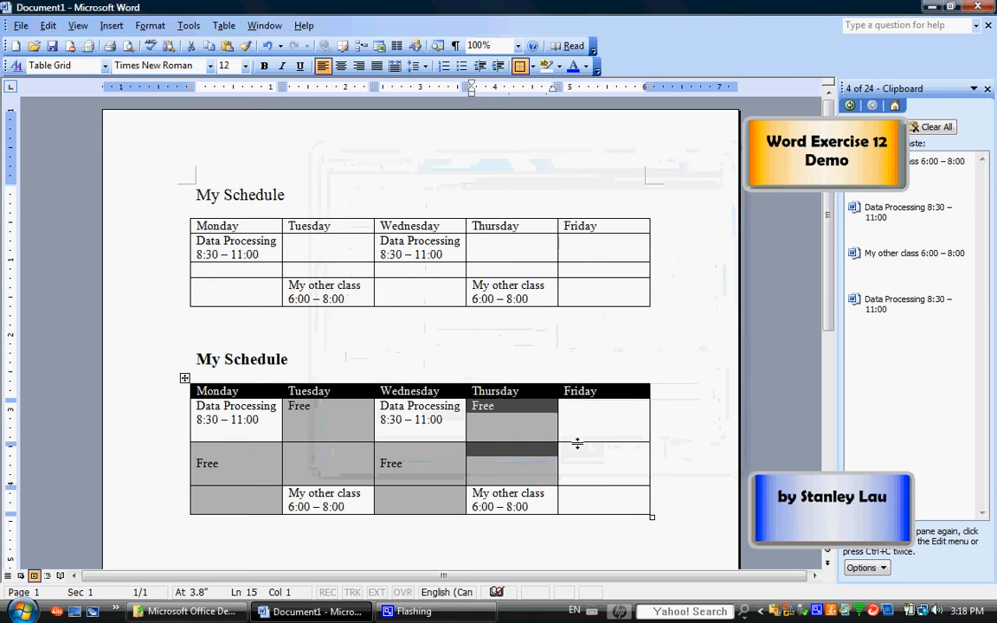
Step: Shade all three Friday cells below the header of the second table with Gray-30%
left_click_drag(607, 418, 626, 511)
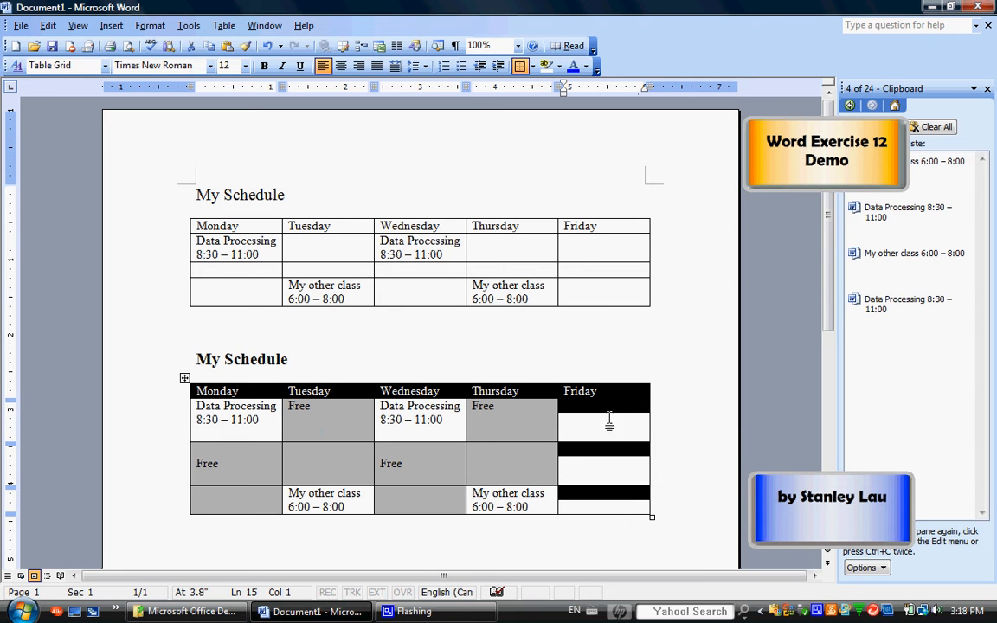
right_click(611, 433)
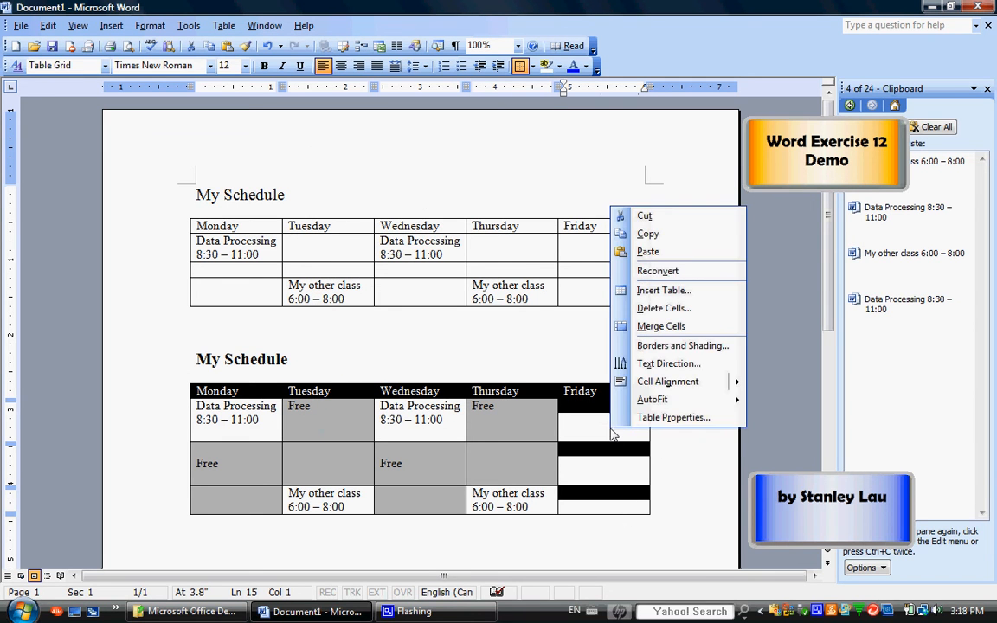
left_click(644, 345)
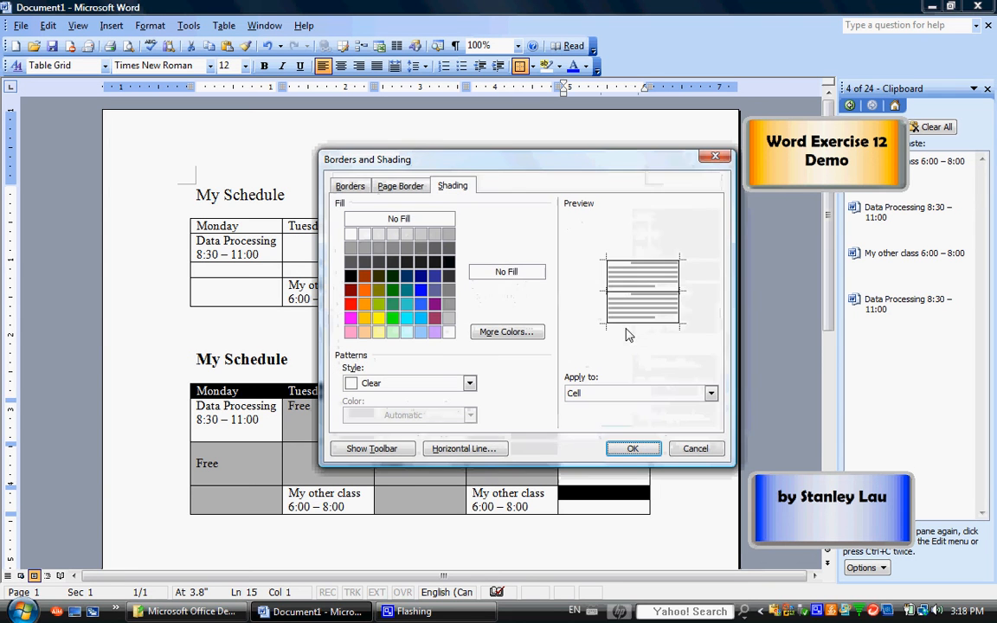
left_click(448, 234)
left_click(630, 448)
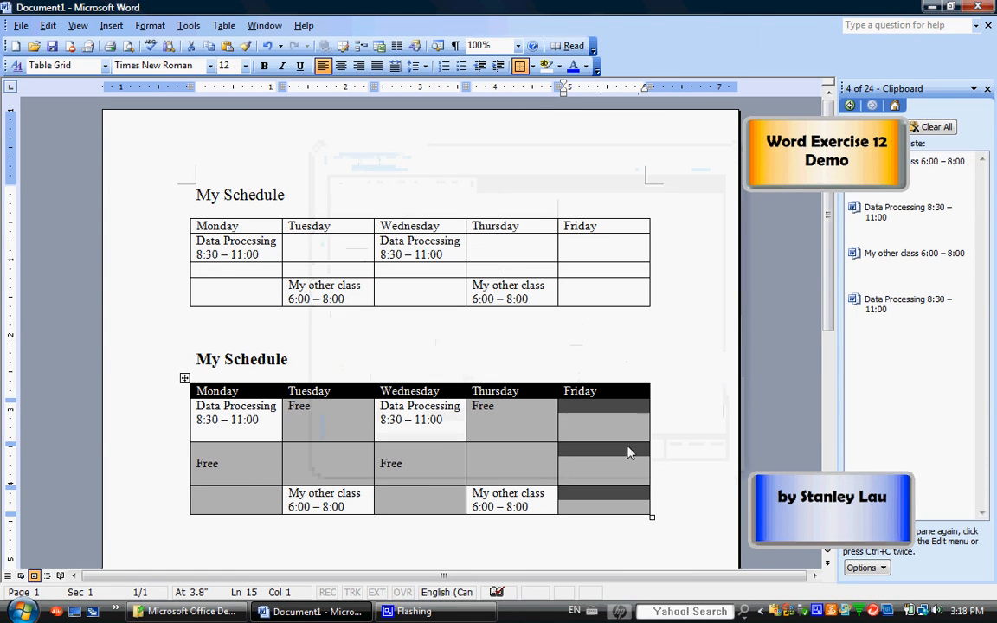
left_click(525, 360)
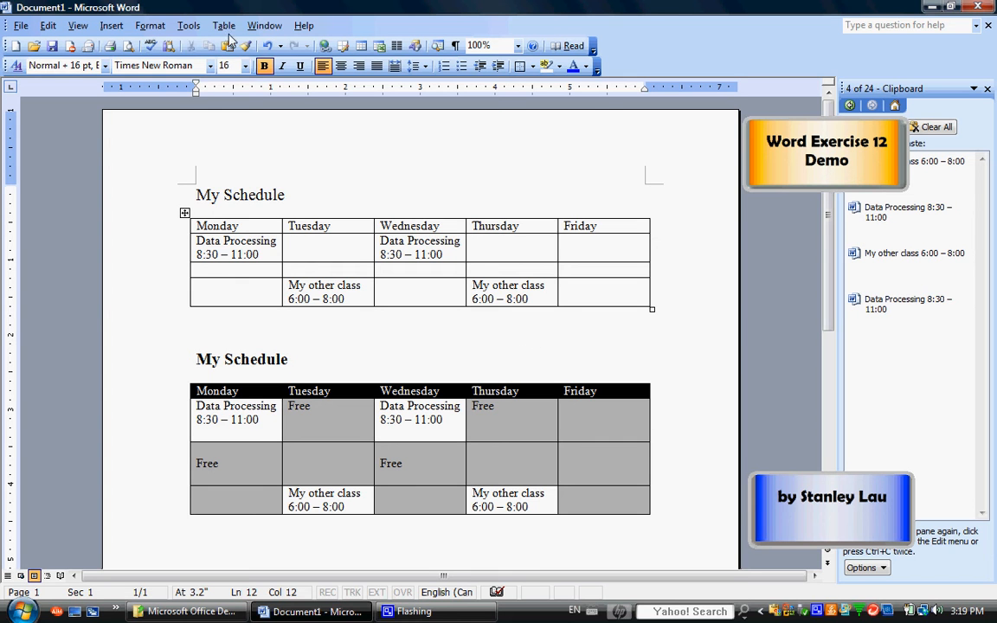
left_click(150, 29)
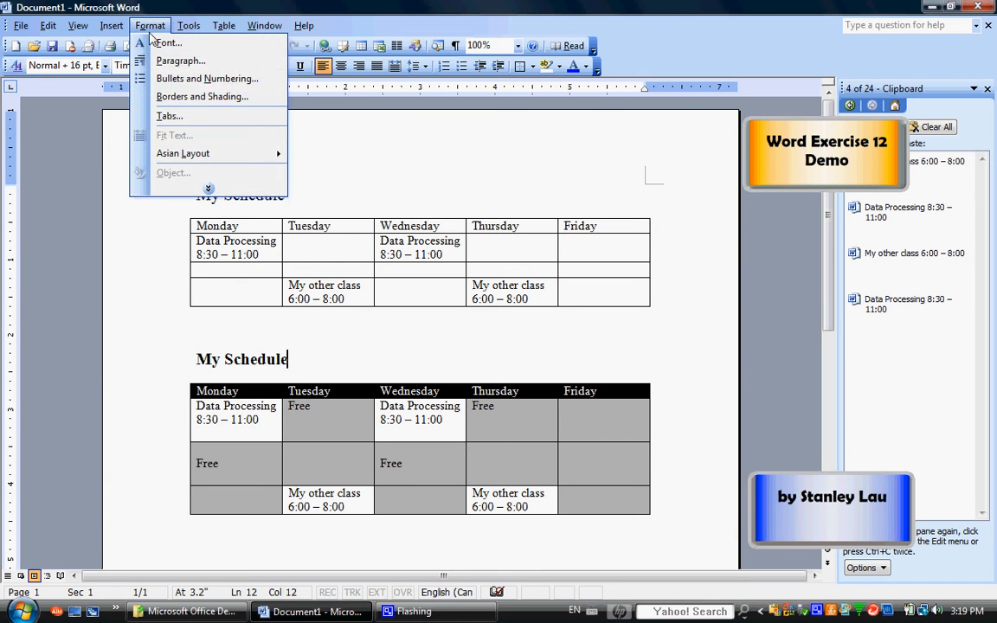
left_click(201, 6)
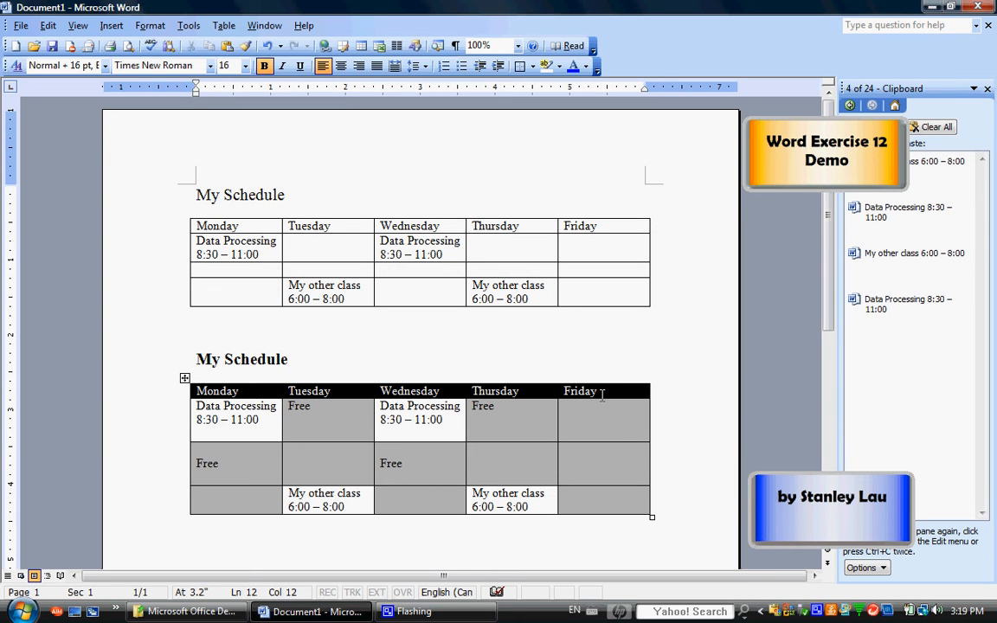
Step: Make the second table's header row bold and enter "Sleep all day" in the Friday cell of its second row
left_click_drag(602, 391, 198, 392)
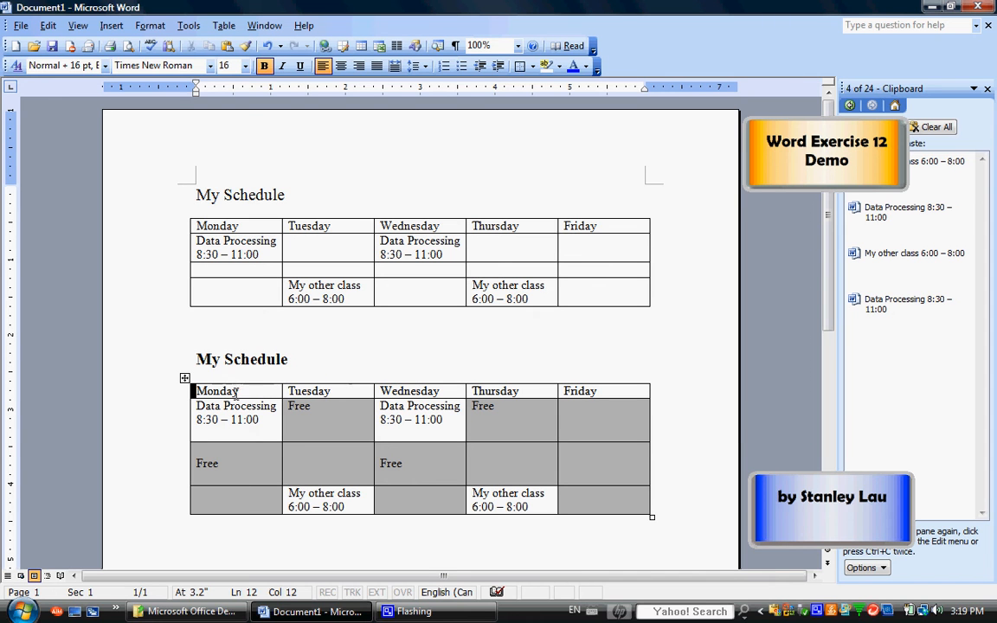
left_click(264, 66)
left_click(583, 423)
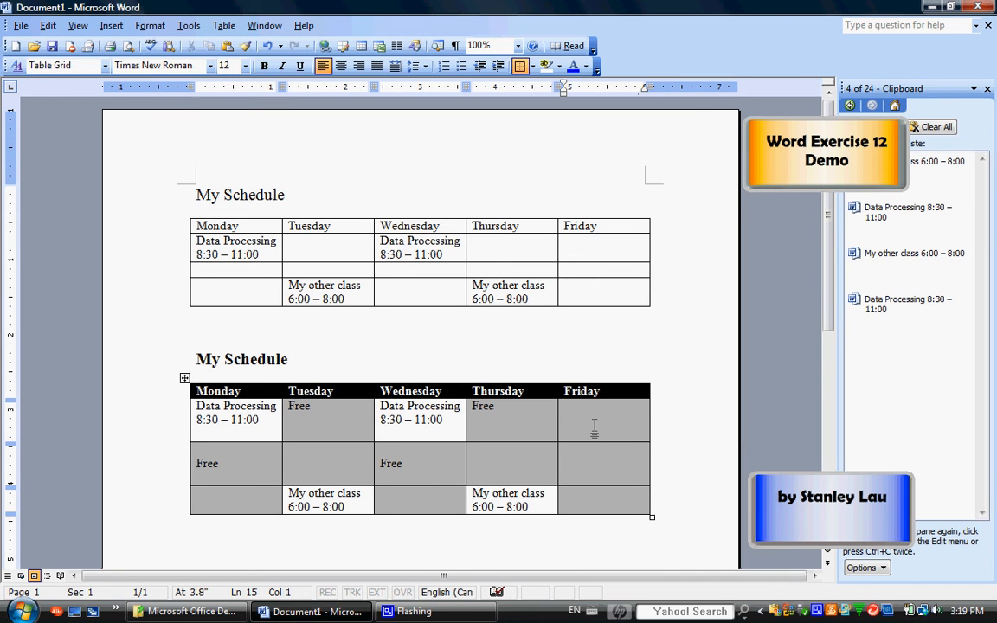
type("Sleep all dayu")
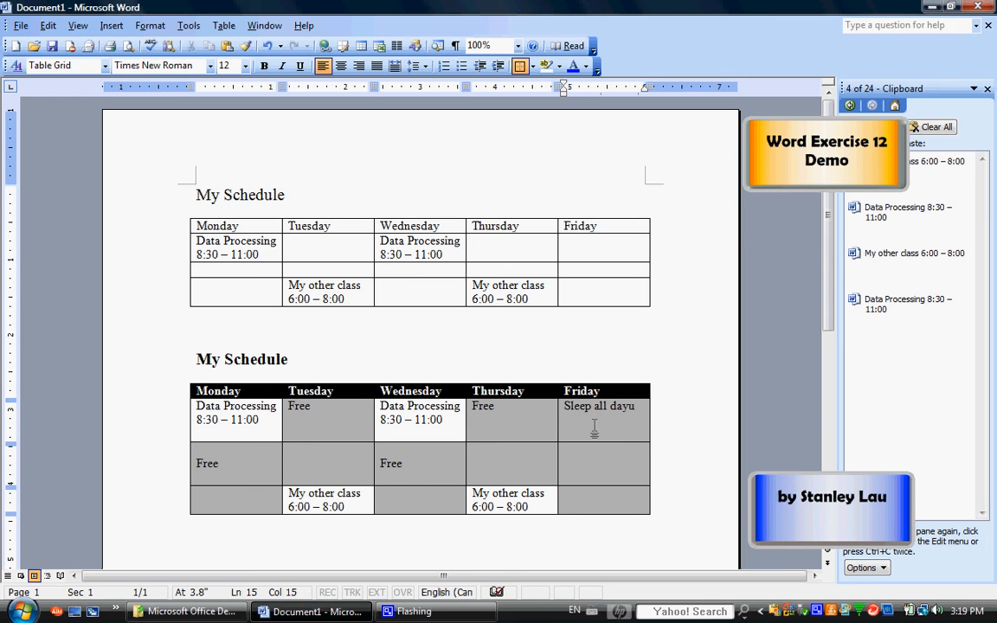
key("BackSpace")
Step: Save the document as "file 12" on Removable Disk (F:)
left_click(21, 25)
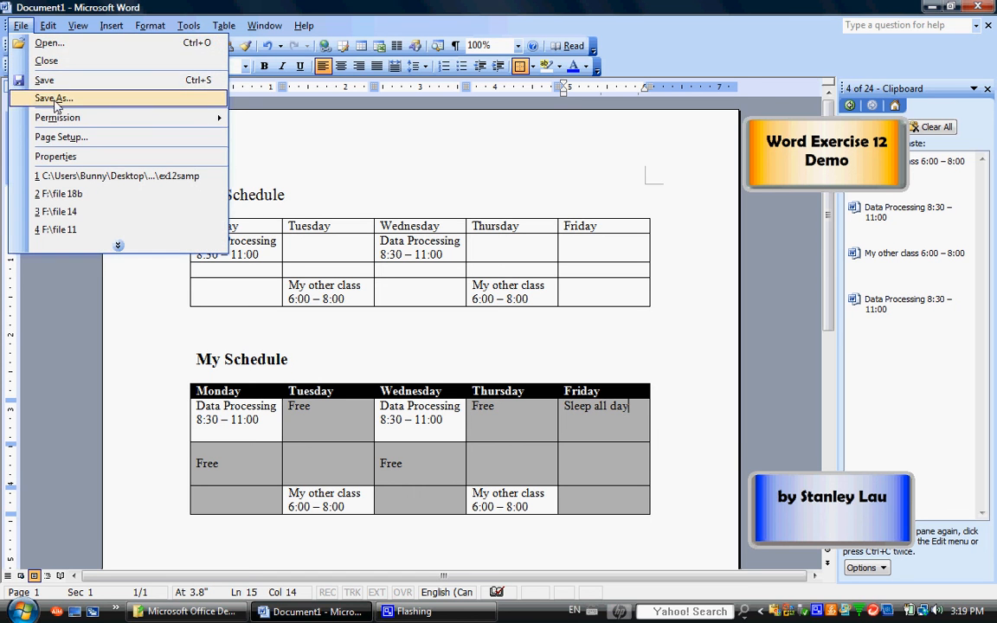
left_click(44, 96)
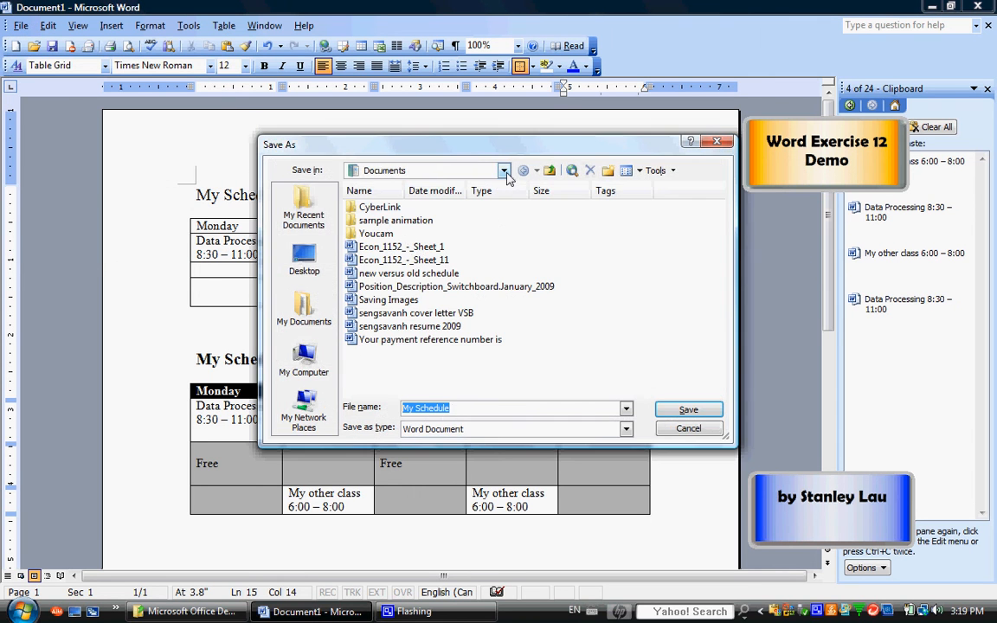
left_click(504, 171)
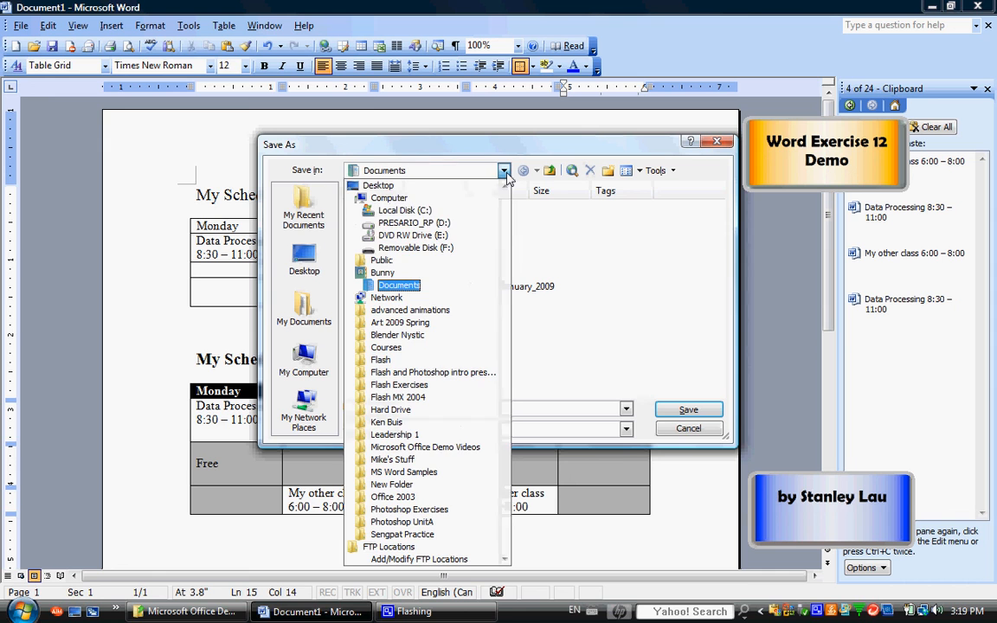
left_click(430, 249)
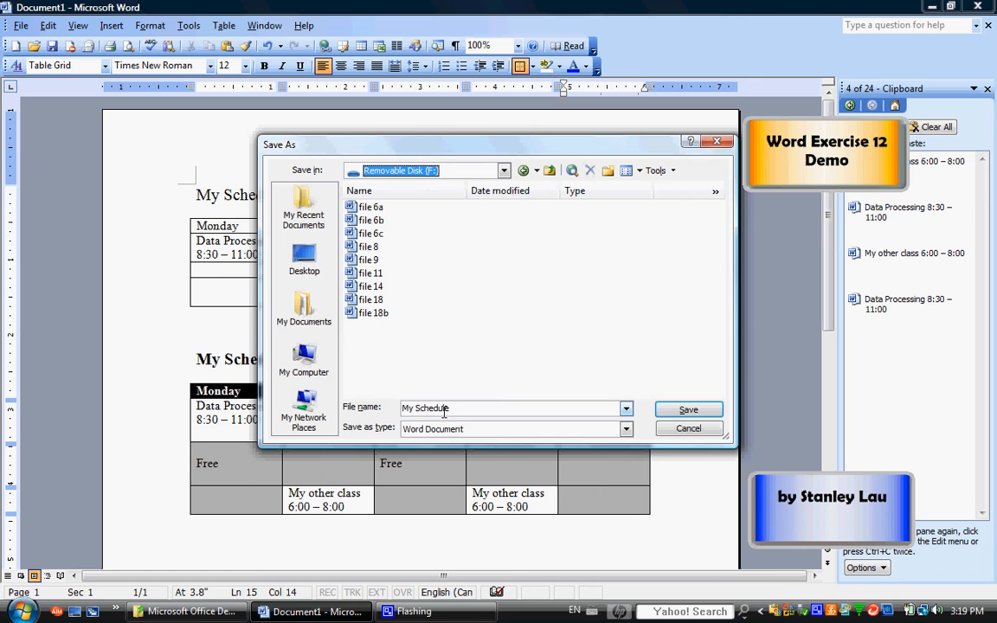
left_click_drag(460, 409, 370, 406)
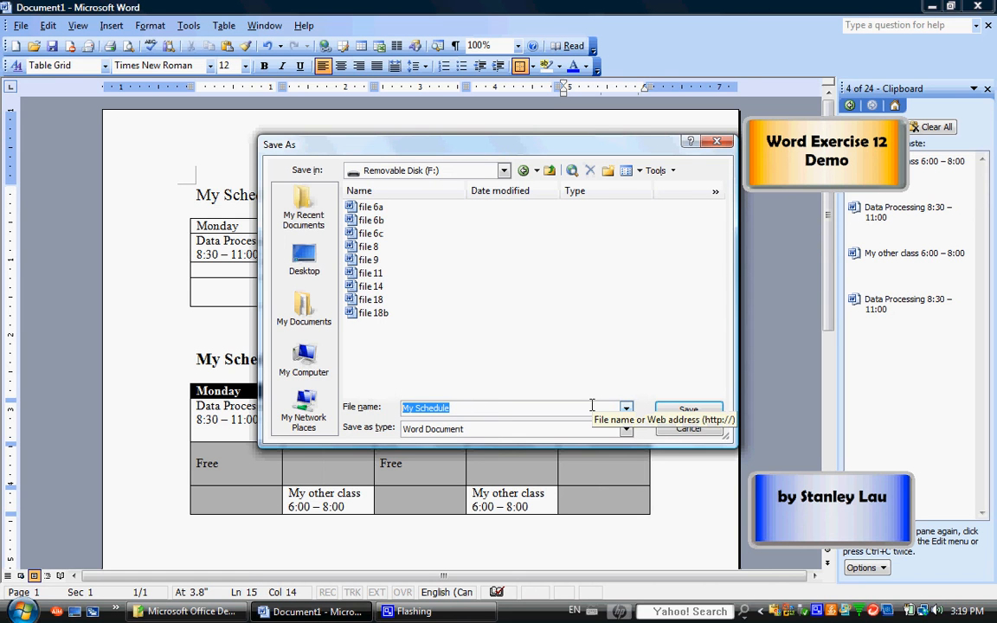
type("file ")
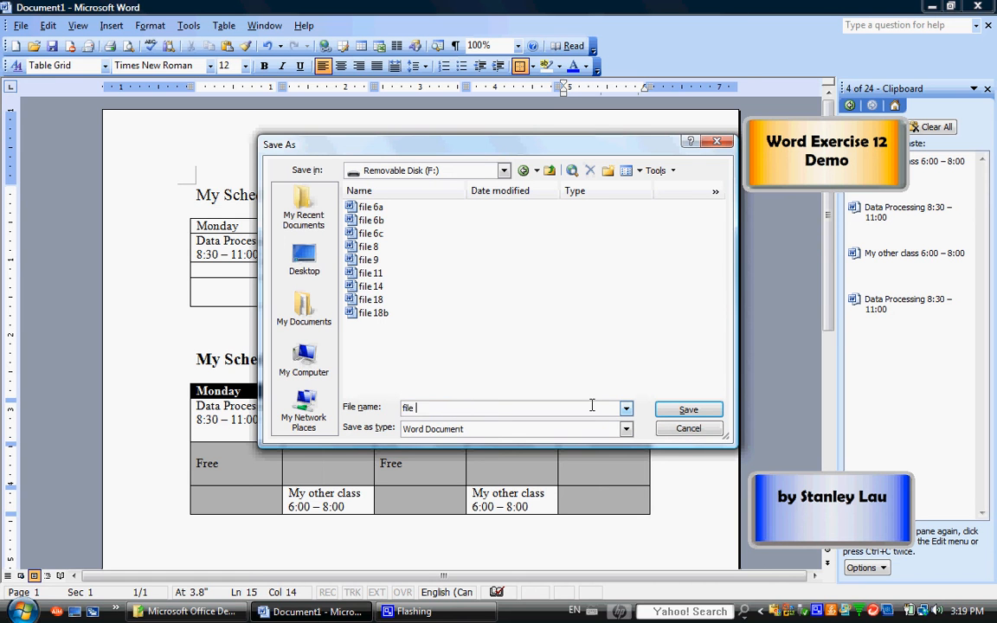
type("12")
left_click(688, 409)
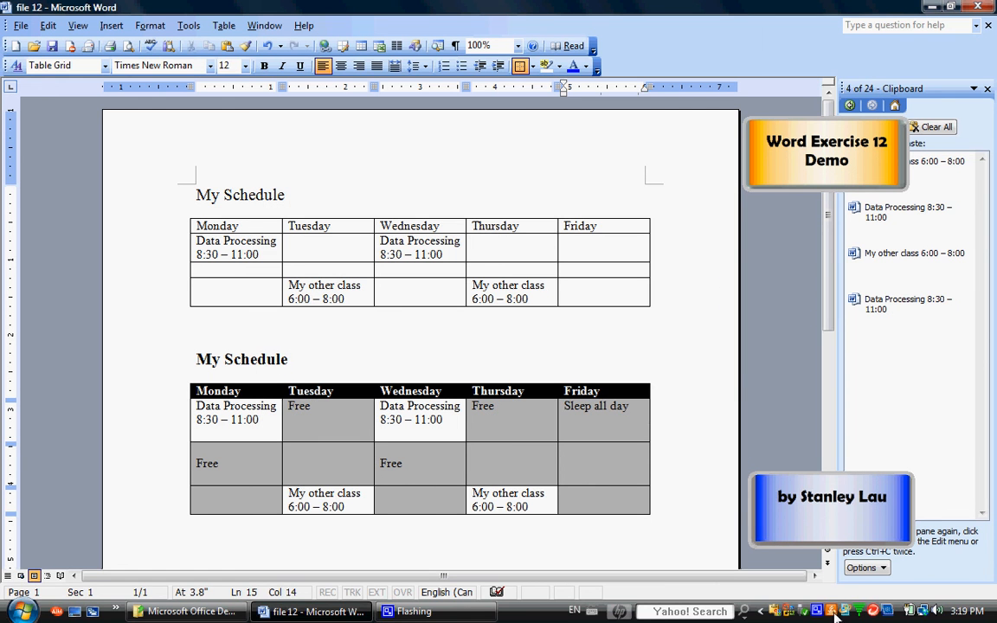